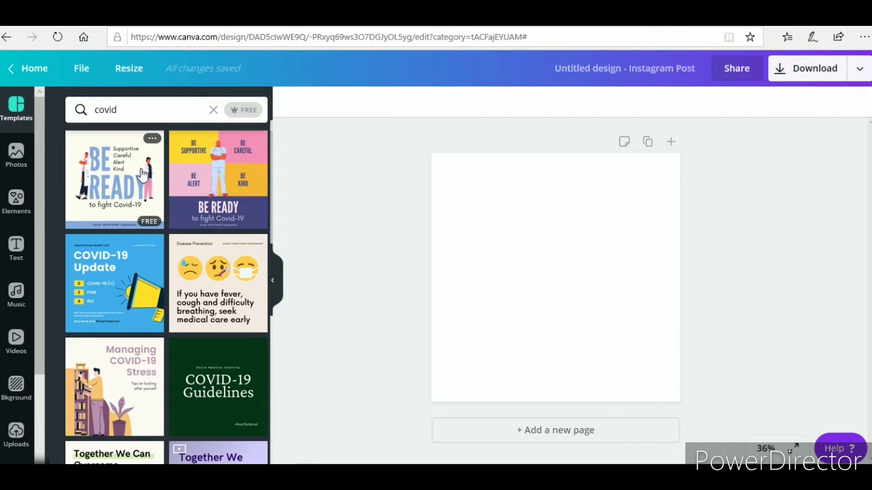
Apply the 'Be Ready to fight Covid-19' template to the post and scroll through more template results
{"action": "left_click", "coordinate": [128, 185]}
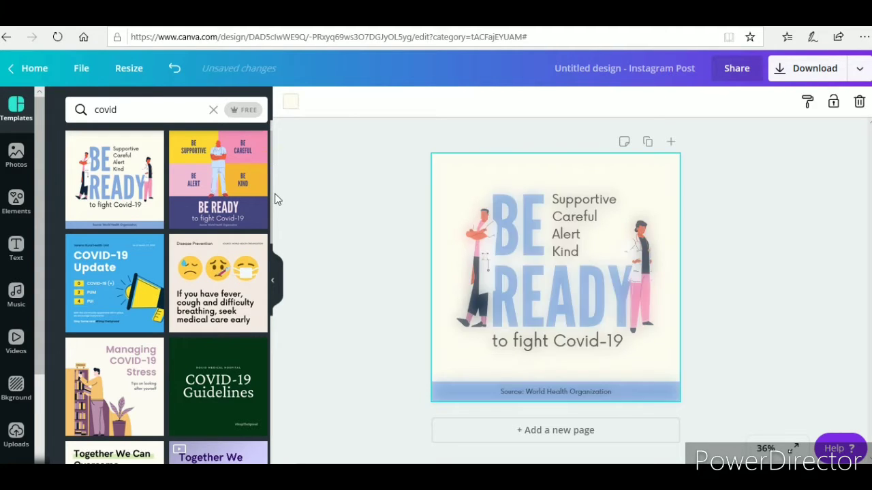
{"action": "scroll", "coordinate": [272, 204], "scroll_direction": "down", "scroll_amount": 2}
{"action": "scroll", "coordinate": [284, 255], "scroll_direction": "down", "scroll_amount": 3}
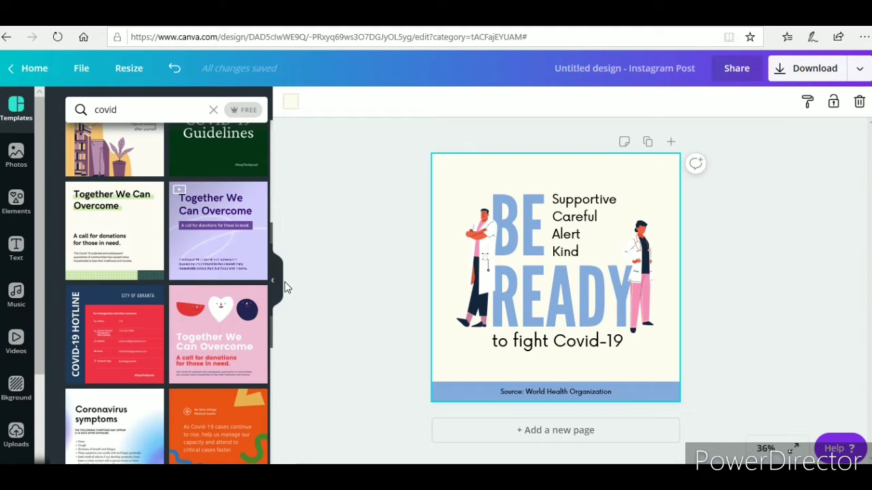
{"action": "scroll", "coordinate": [284, 293], "scroll_direction": "down", "scroll_amount": 5}
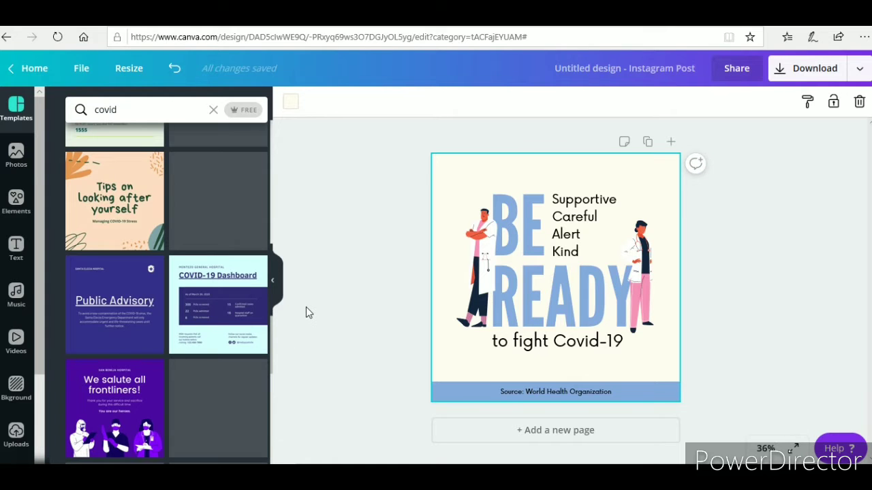
Apply the purple 'We salute all frontliners!' template and select its header and thank-you text boxes
{"action": "left_click", "coordinate": [131, 415]}
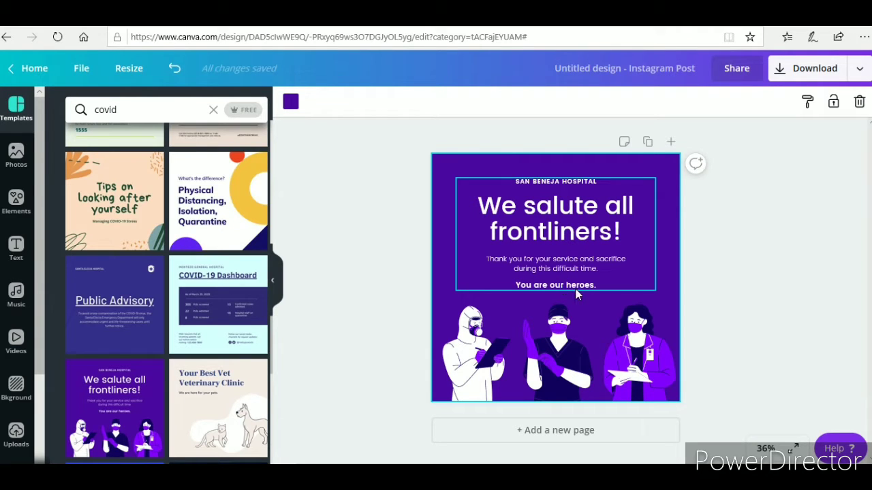
{"action": "left_click", "coordinate": [550, 196]}
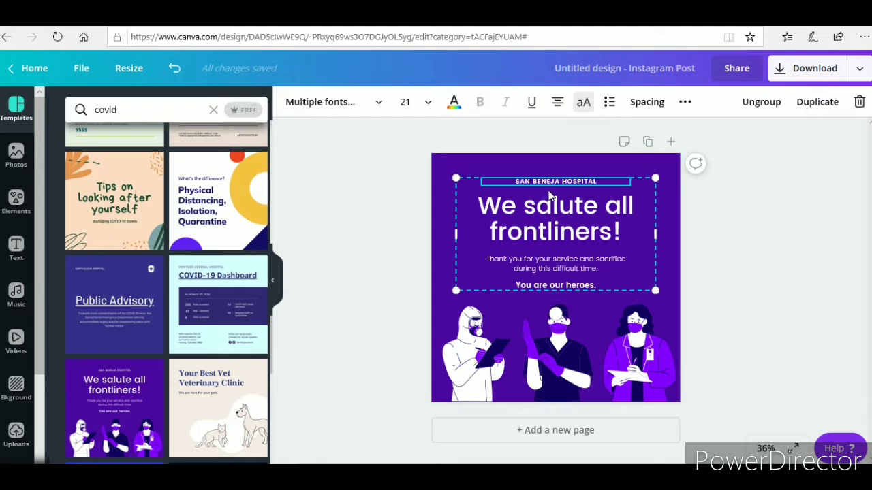
{"action": "left_click", "coordinate": [551, 195]}
{"action": "left_click", "coordinate": [551, 181]}
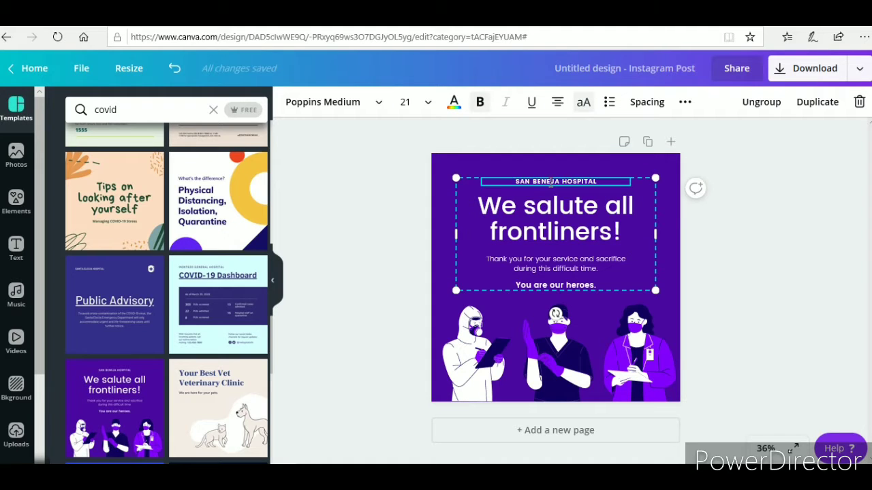
{"action": "left_click", "coordinate": [595, 180]}
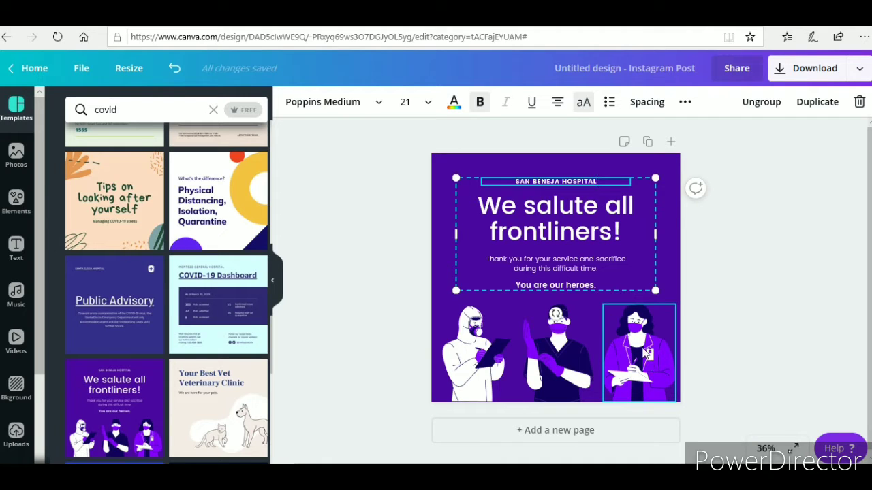
{"action": "left_click", "coordinate": [559, 267]}
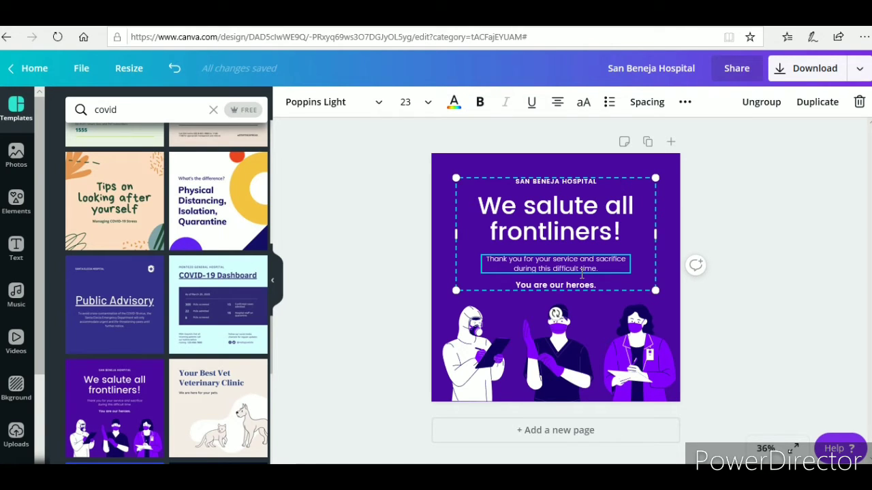
Append 'We pray that you all stay safe as you help those who are ill.' to the thank-you text
{"action": "left_click", "coordinate": [599, 240]}
{"action": "left_click", "coordinate": [601, 267]}
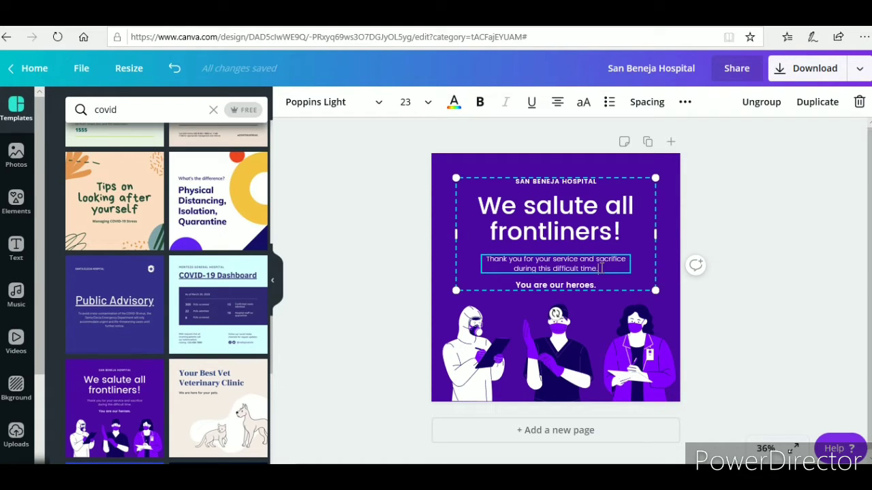
{"action": "type", "text": "We pray that "}
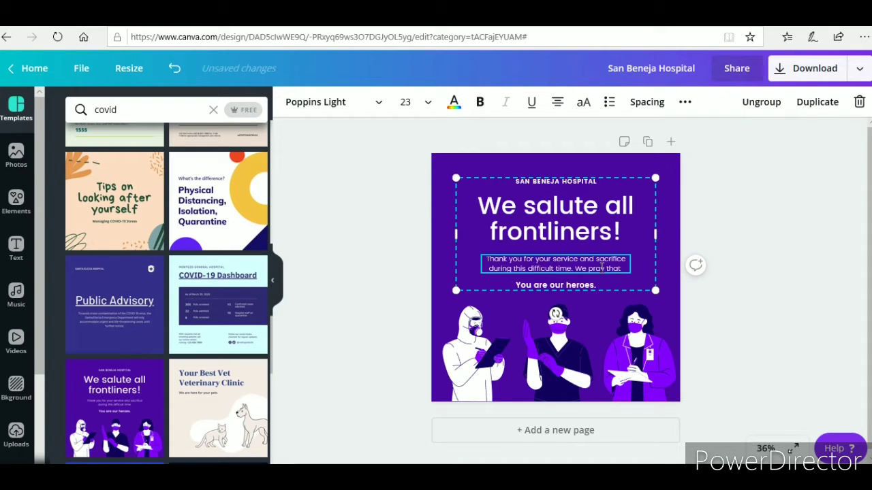
{"action": "type", "text": "you"}
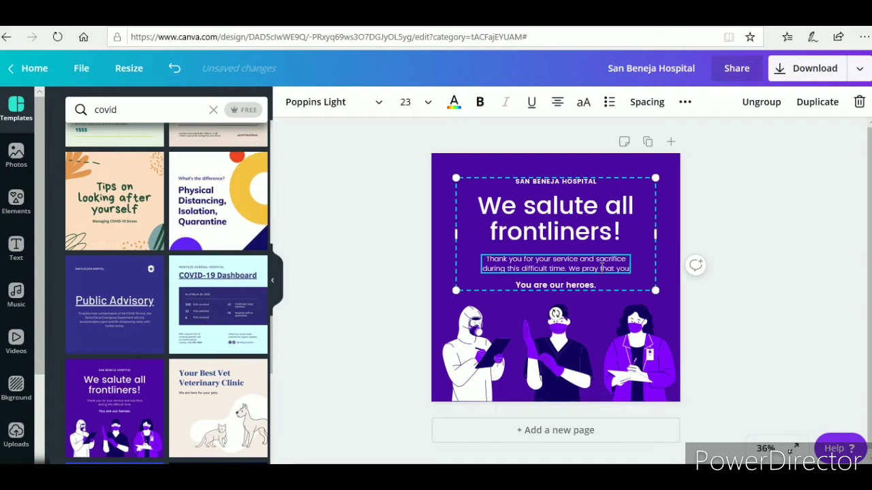
{"action": "type", "text": " all sta"}
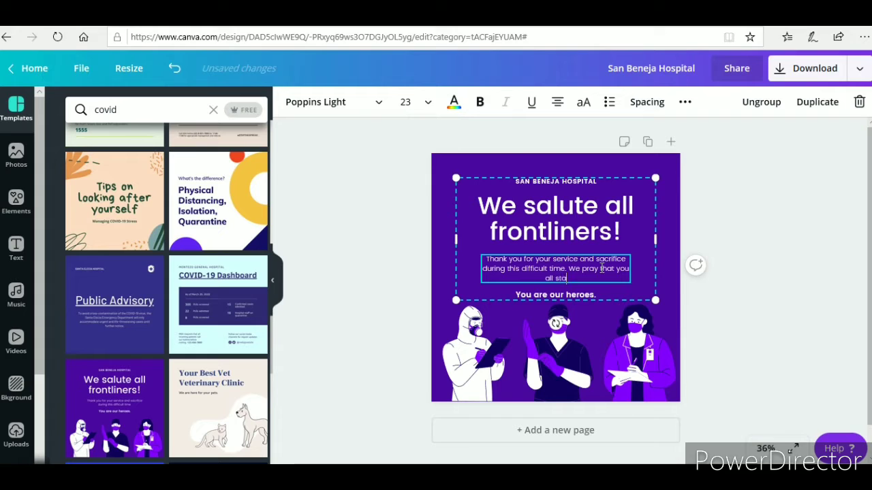
{"action": "type", "text": "y safe as you help thos"}
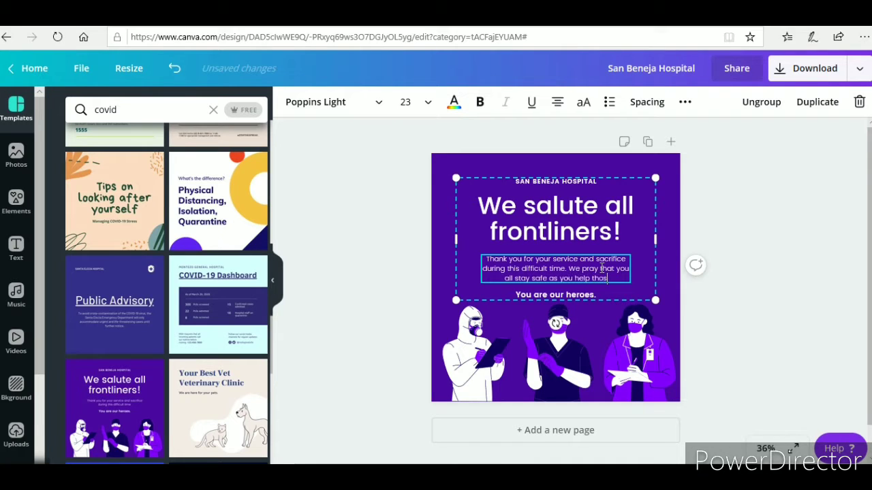
{"action": "key", "text": "BackSpace"}
{"action": "key", "text": "BackSpace"}
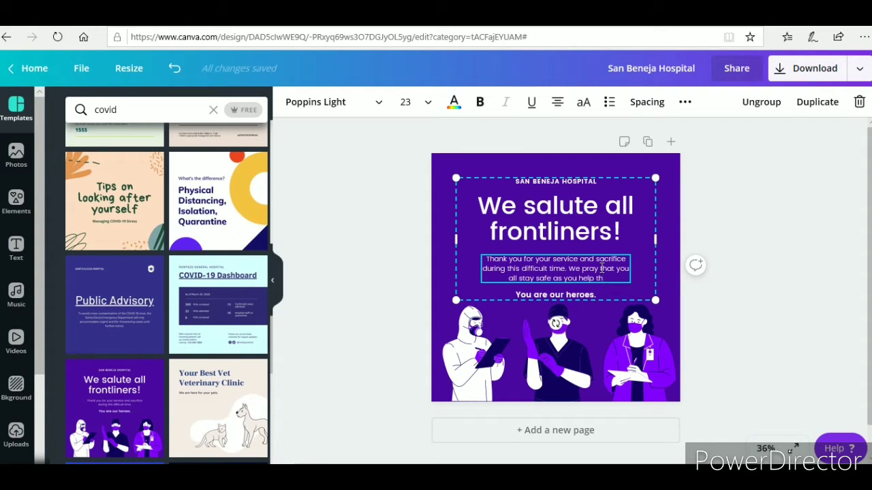
{"action": "type", "text": "ose who ar"}
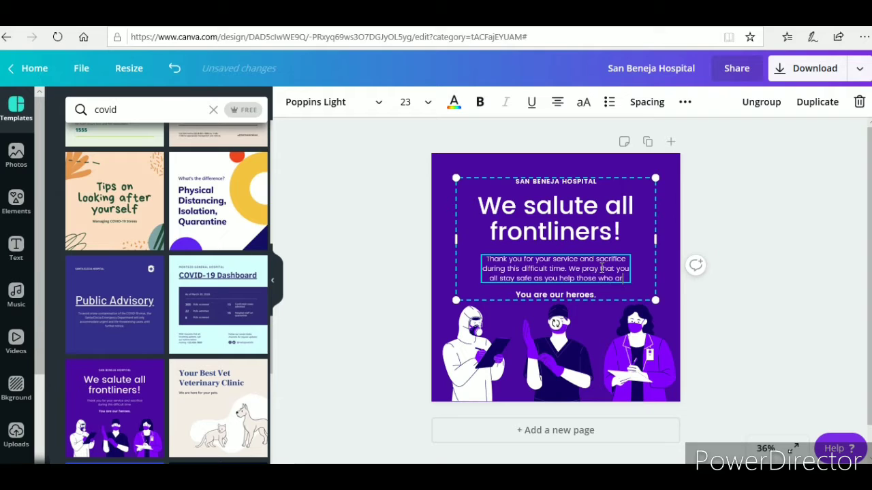
{"action": "type", "text": "e ill."}
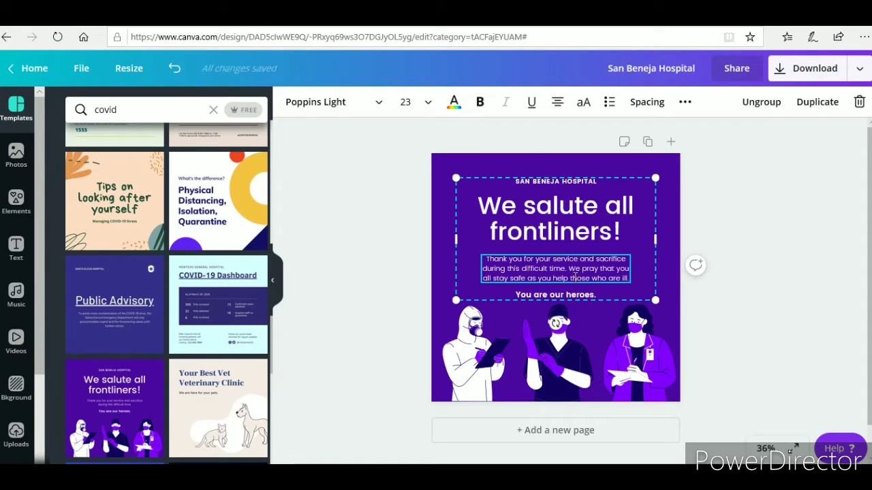
Replace the SAN BENEJA HOSPITAL header text with 'GREEN CASTLE BAPTIST CHURCH'
{"action": "left_click", "coordinate": [566, 182]}
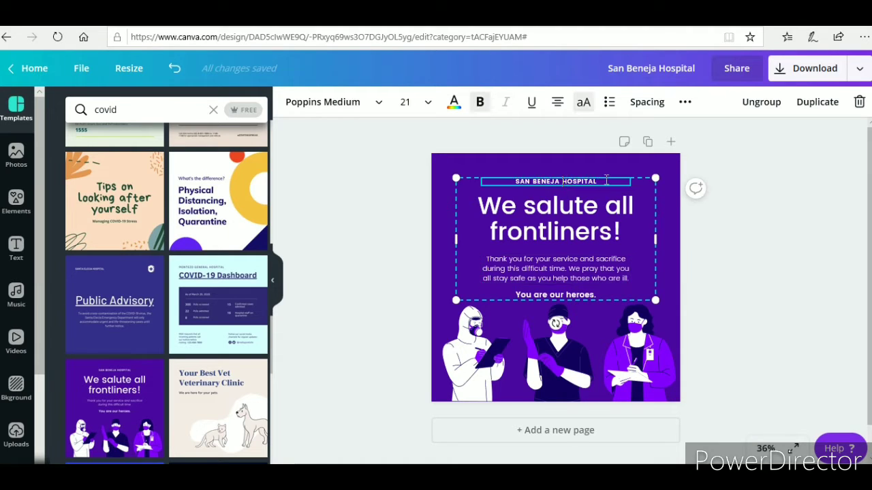
{"action": "left_click_drag", "start_coordinate": [603, 184], "coordinate": [514, 182]}
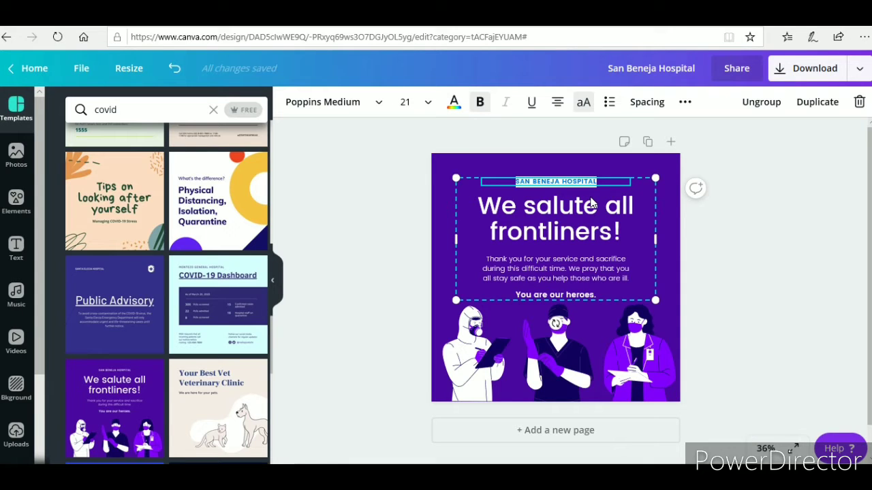
{"action": "type", "text": "GREEN CAS"}
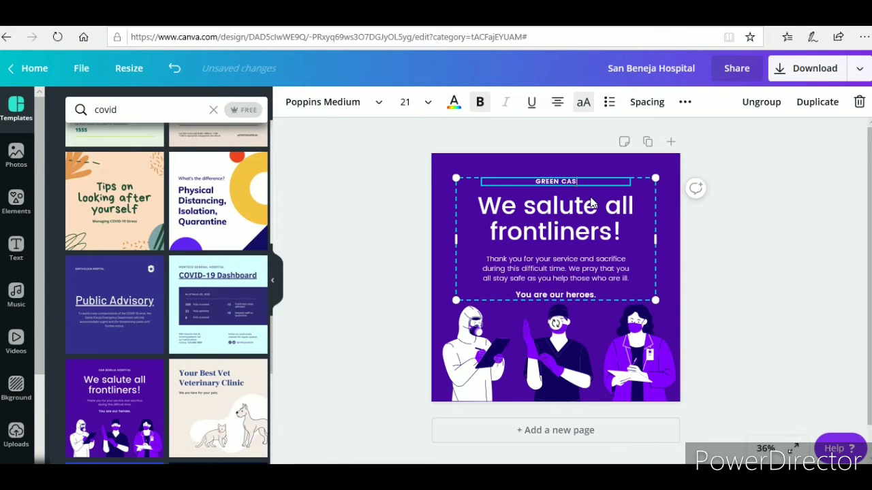
{"action": "type", "text": "TLE BPA"}
{"action": "key", "text": "BackSpace"}
{"action": "key", "text": "BackSpace"}
{"action": "key", "text": "BackSpace"}
{"action": "key", "text": "BackSpace"}
{"action": "type", "text": "BAPTIST"}
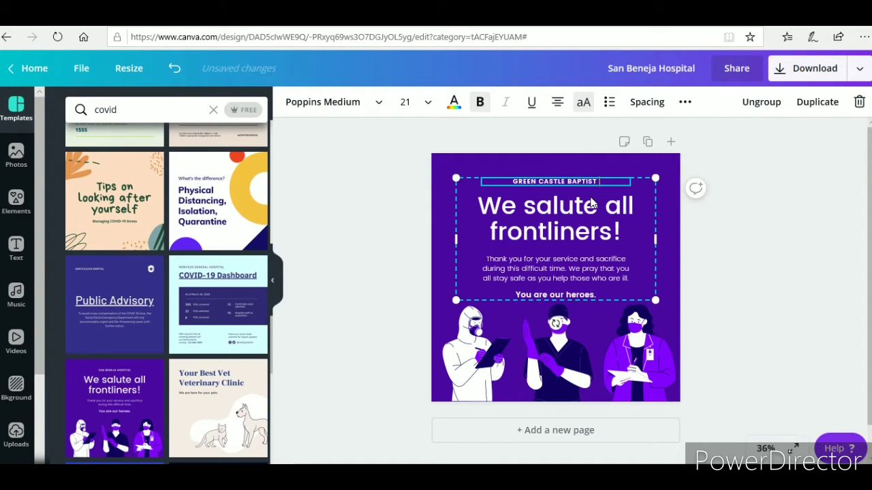
{"action": "type", "text": " CHURCH"}
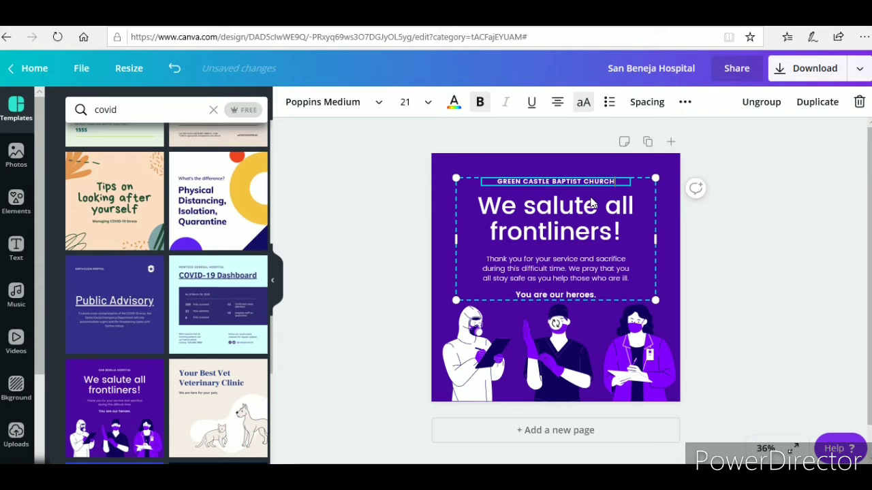
{"action": "left_click", "coordinate": [571, 233]}
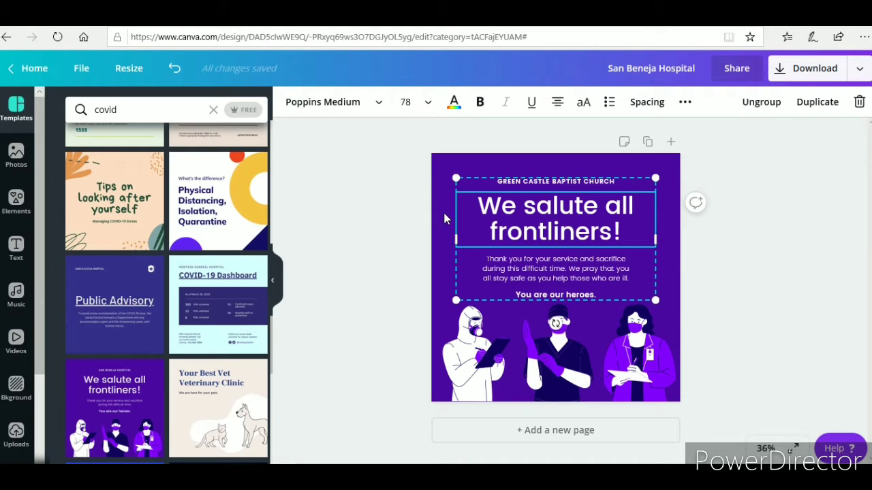
Try green on the headline, then revert it to white and select the right-hand nurse
{"action": "left_click", "coordinate": [452, 104]}
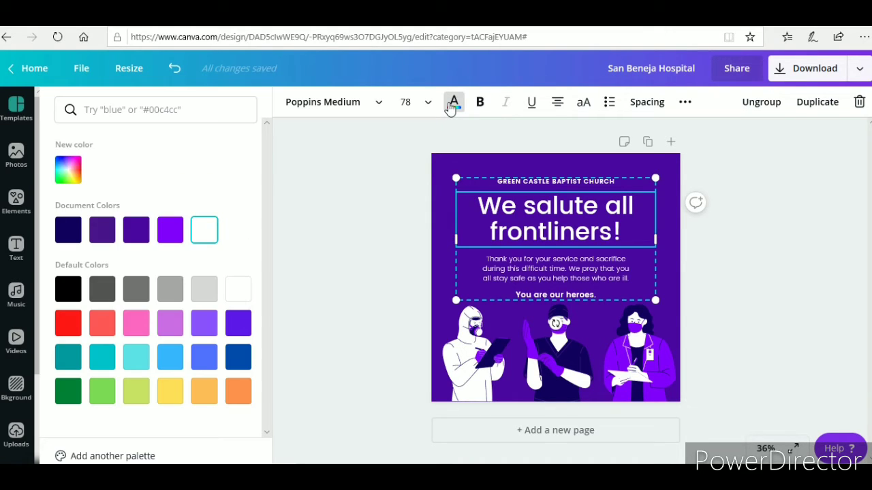
{"action": "left_click", "coordinate": [217, 237]}
{"action": "left_click", "coordinate": [71, 393]}
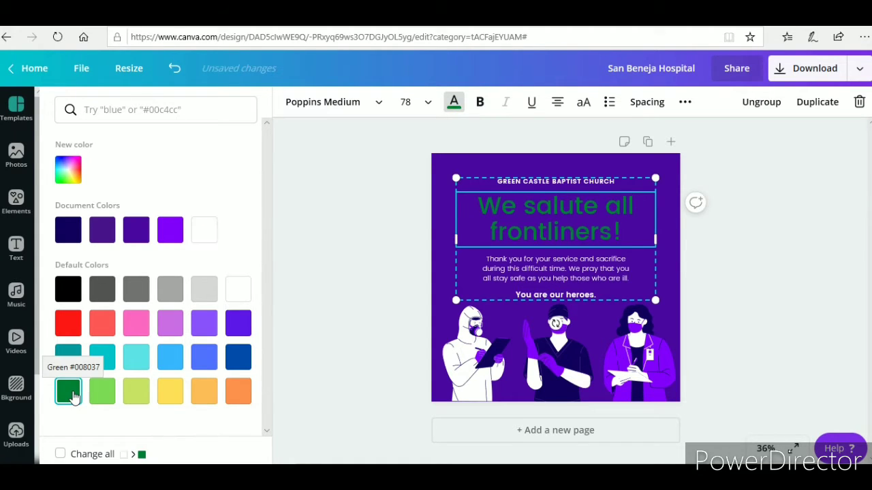
{"action": "left_click", "coordinate": [175, 70]}
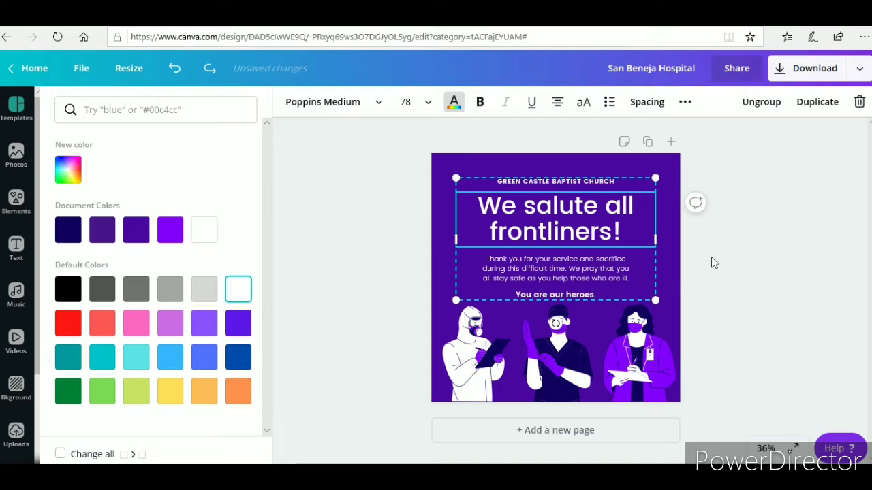
{"action": "left_click", "coordinate": [659, 340]}
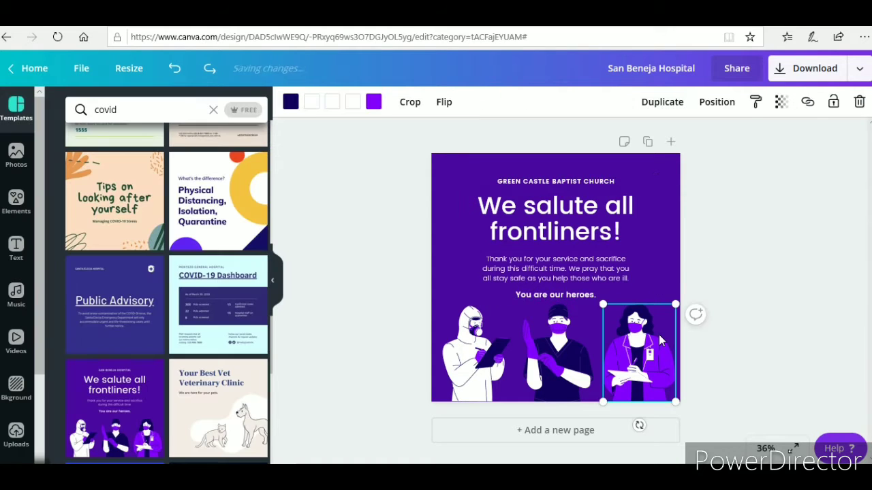
Make the page background Green #008037
{"action": "left_click", "coordinate": [667, 284]}
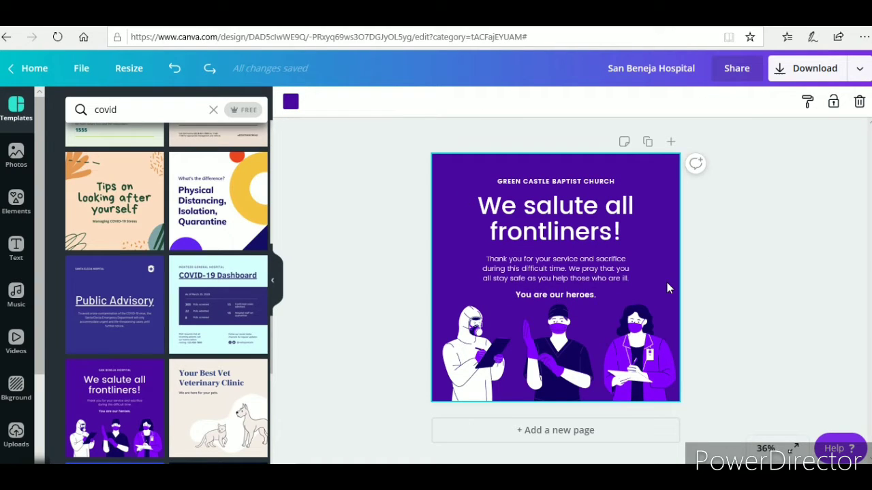
{"action": "left_click", "coordinate": [647, 331]}
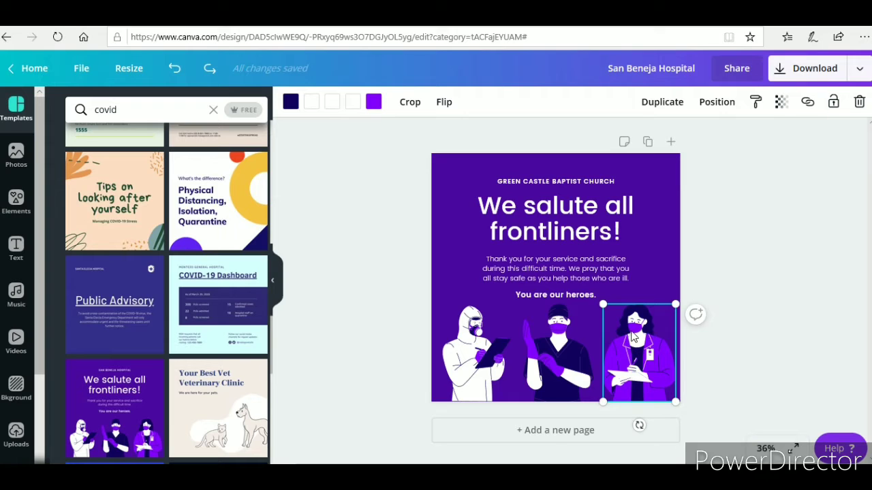
{"action": "left_click", "coordinate": [669, 281]}
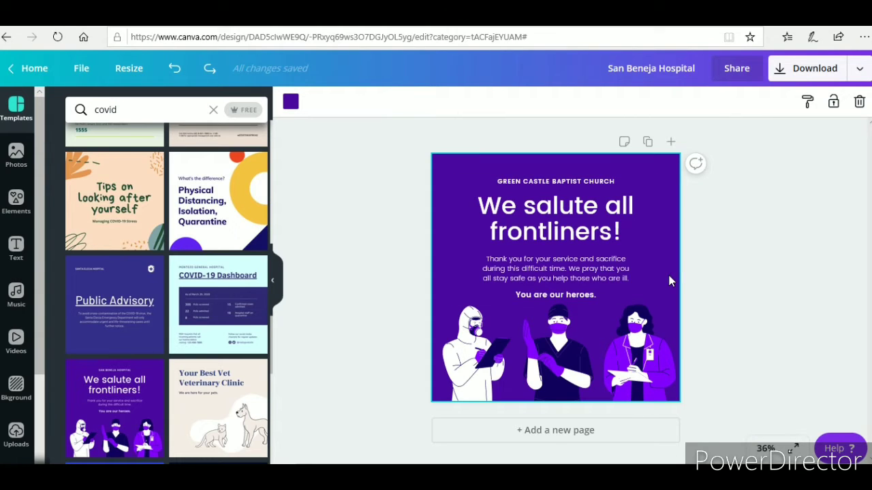
{"action": "left_click", "coordinate": [291, 102]}
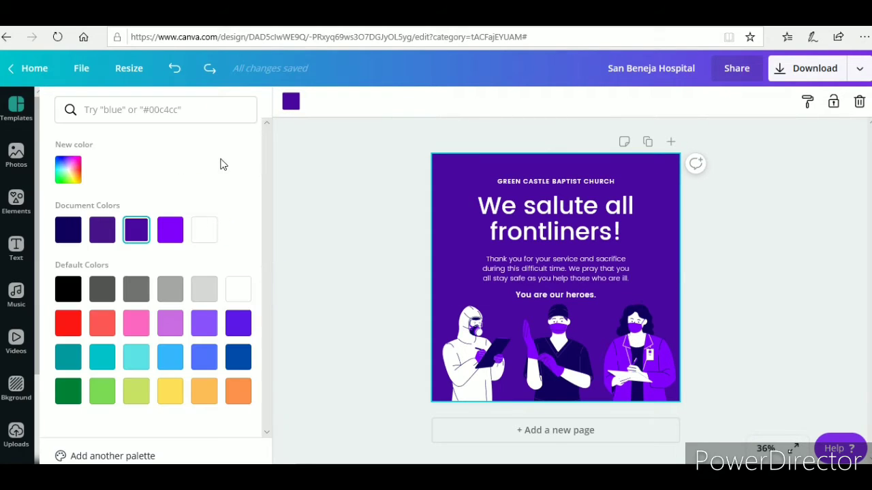
{"action": "left_click", "coordinate": [68, 392]}
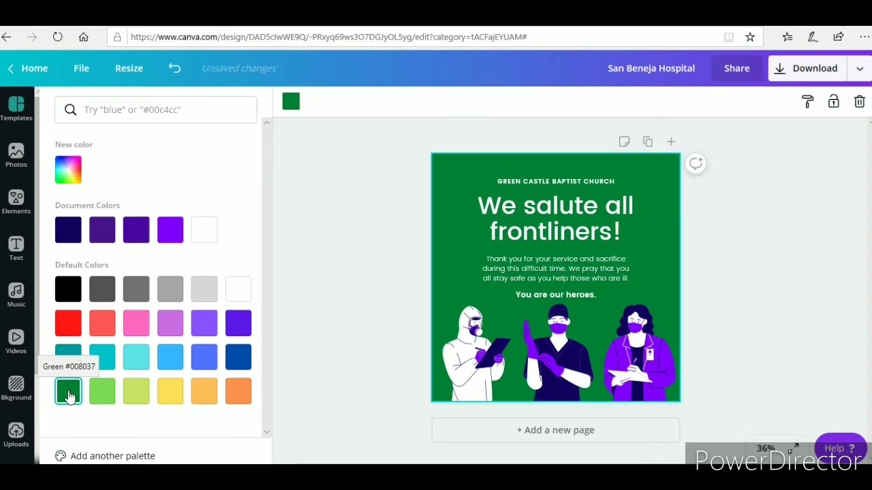
Recolour the purple details of the suited figure and the middle figure Grass green #7ed957
{"action": "left_click", "coordinate": [496, 356]}
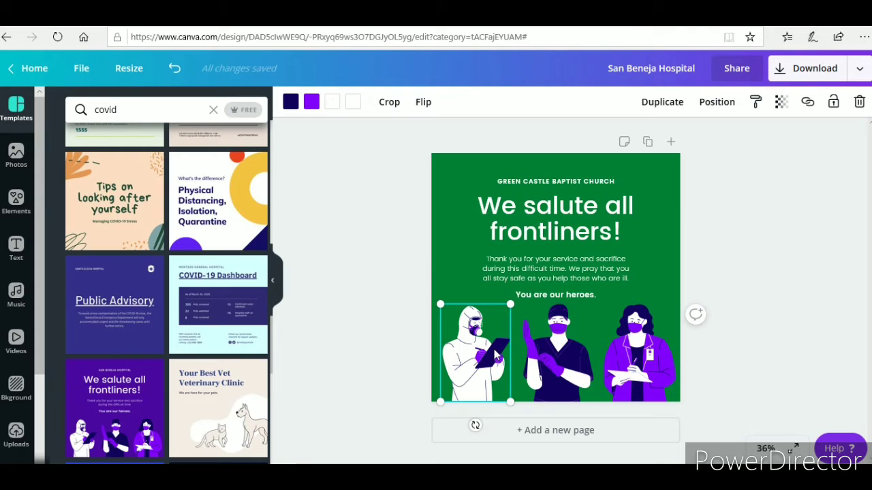
{"action": "left_click", "coordinate": [311, 103]}
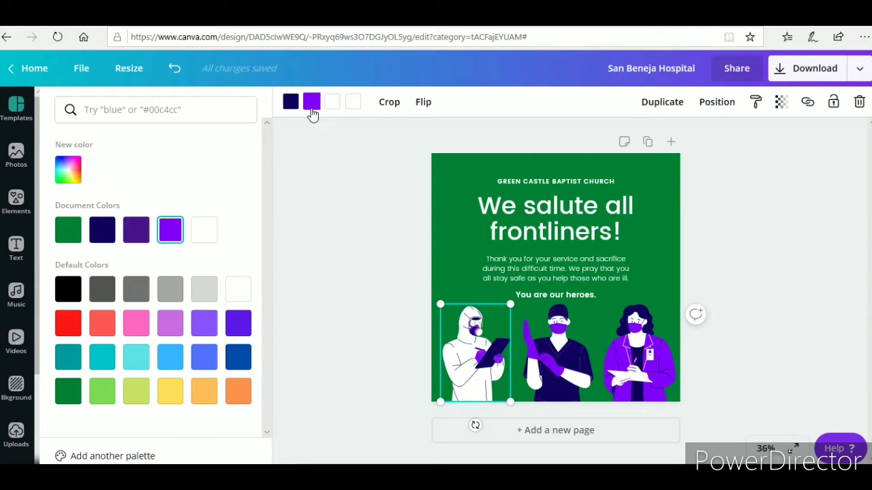
{"action": "left_click", "coordinate": [102, 394]}
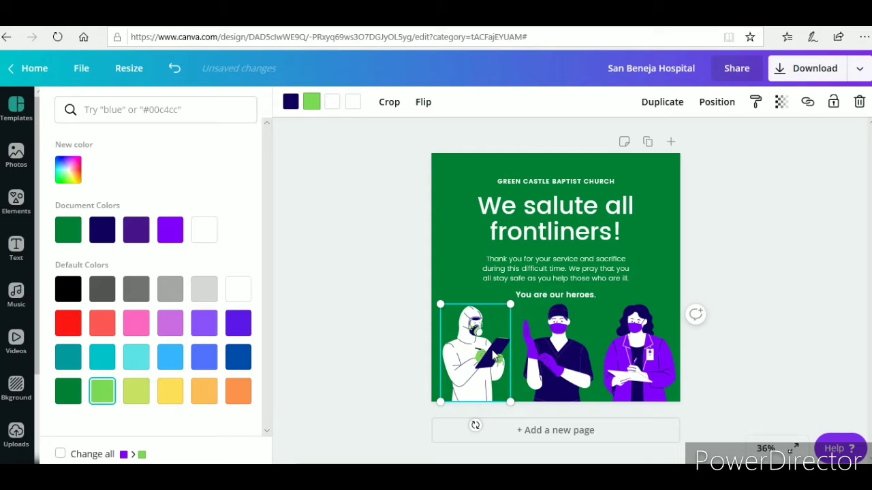
{"action": "left_click", "coordinate": [538, 346]}
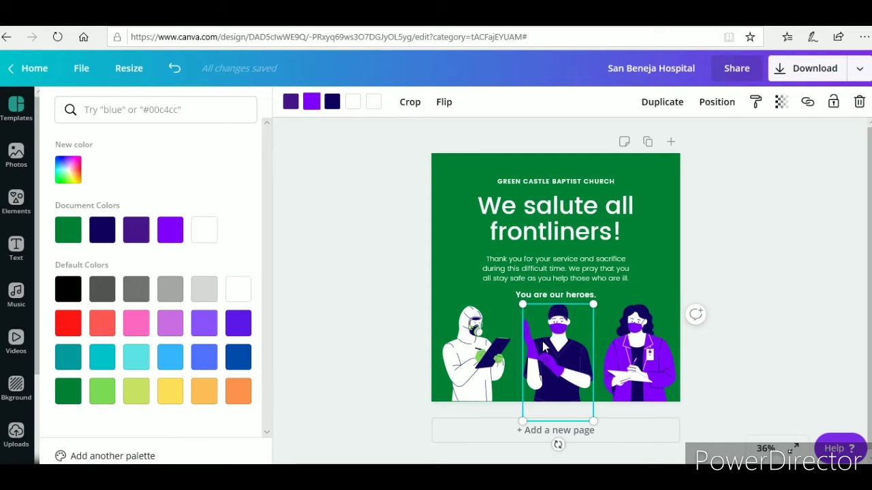
{"action": "left_click", "coordinate": [311, 108]}
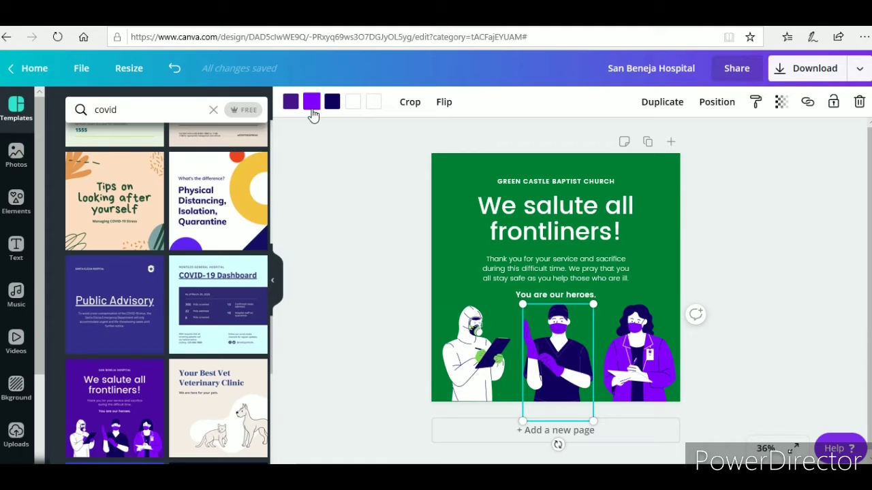
{"action": "left_click", "coordinate": [311, 107]}
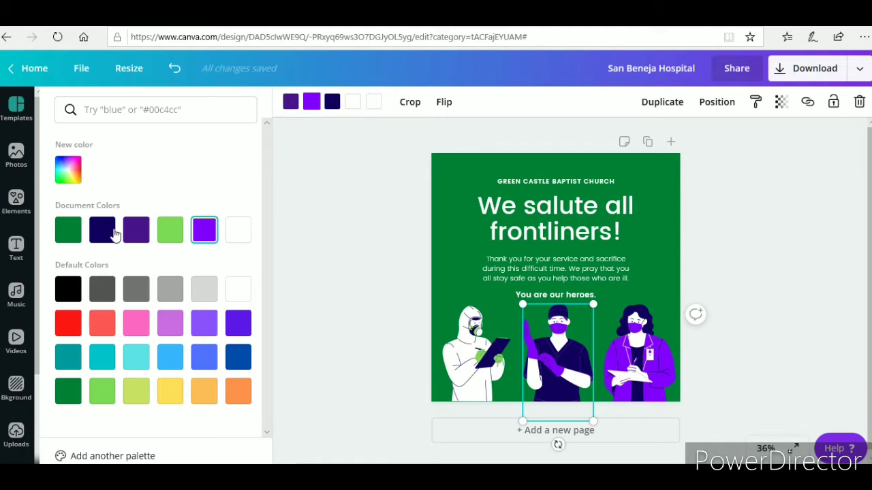
{"action": "left_click", "coordinate": [169, 235]}
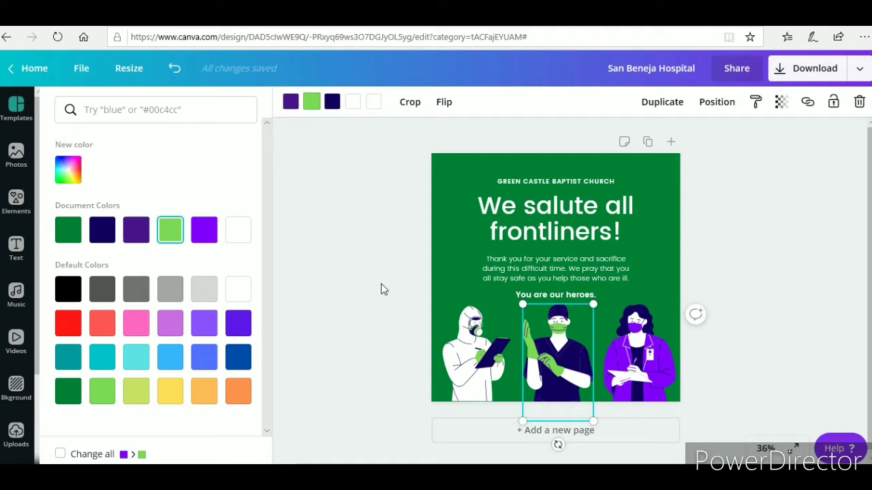
Turn the right-hand nurse's purple coat Grass green #7ed957
{"action": "left_click", "coordinate": [647, 366]}
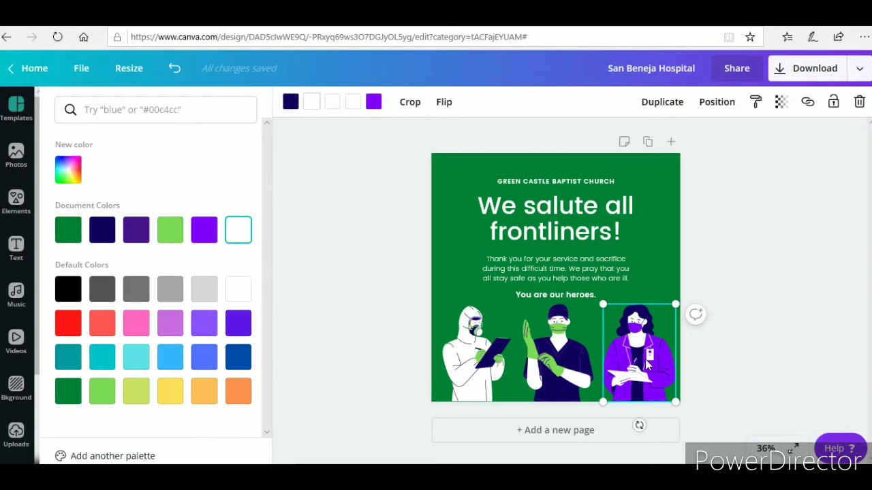
{"action": "left_click", "coordinate": [375, 103]}
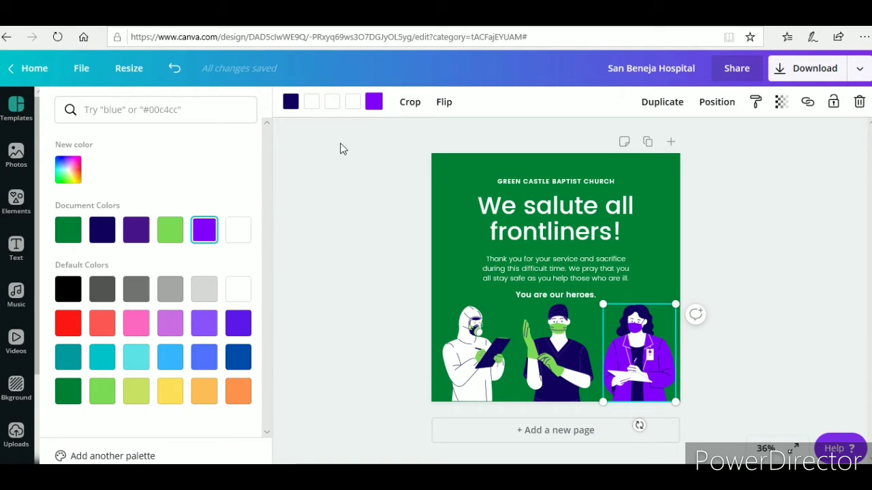
{"action": "left_click", "coordinate": [376, 106]}
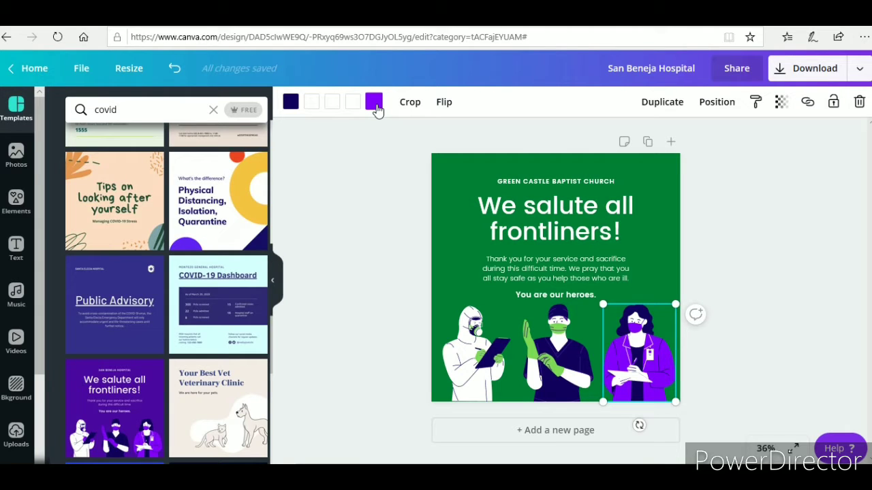
{"action": "left_click", "coordinate": [375, 104]}
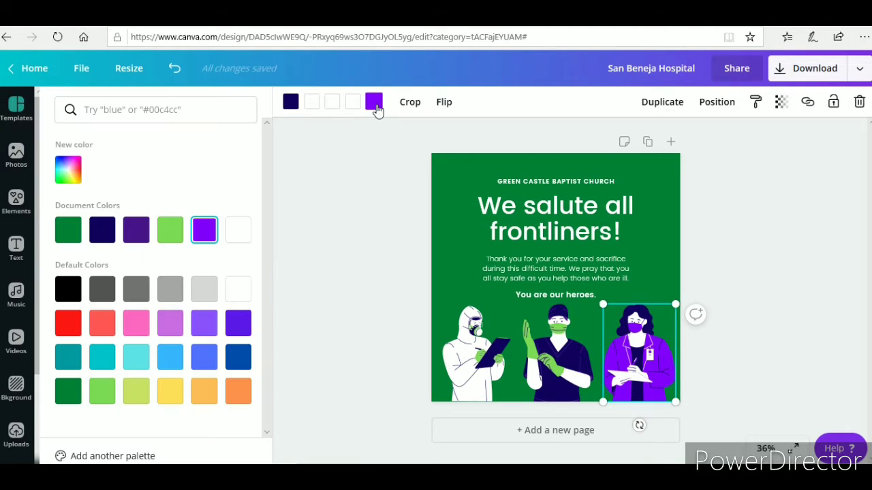
{"action": "left_click", "coordinate": [171, 231]}
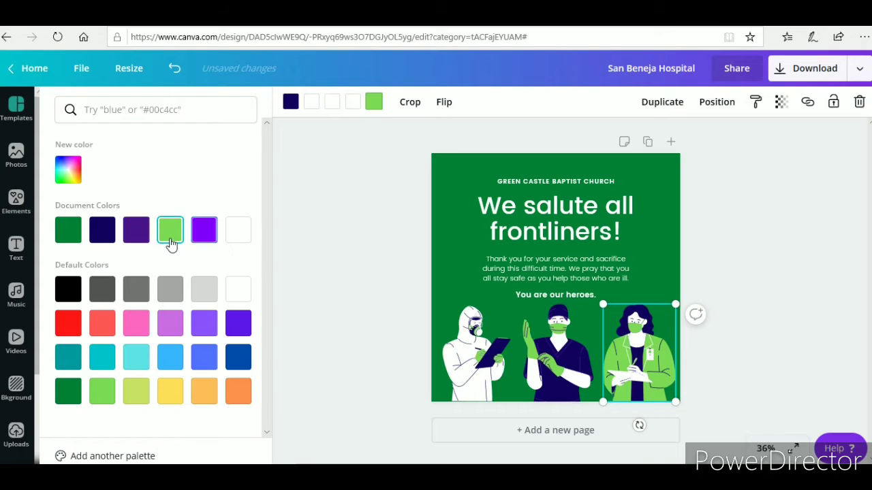
{"action": "left_click", "coordinate": [325, 282]}
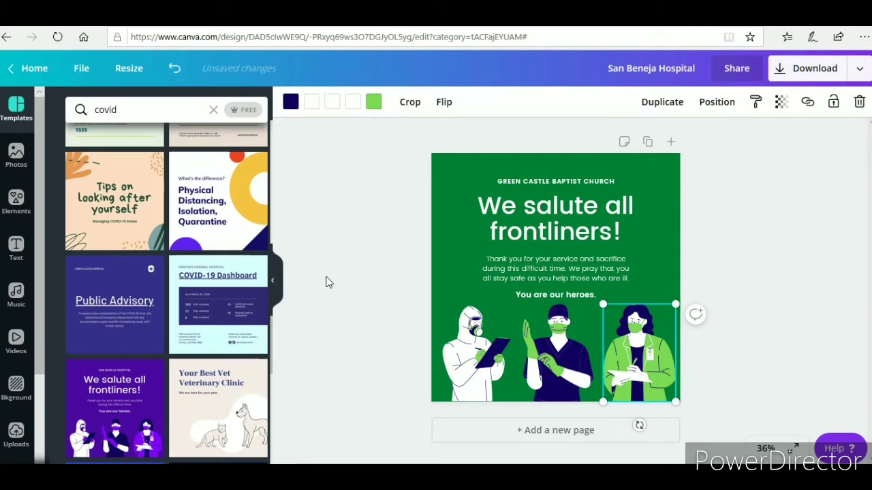
{"action": "left_click", "coordinate": [722, 280]}
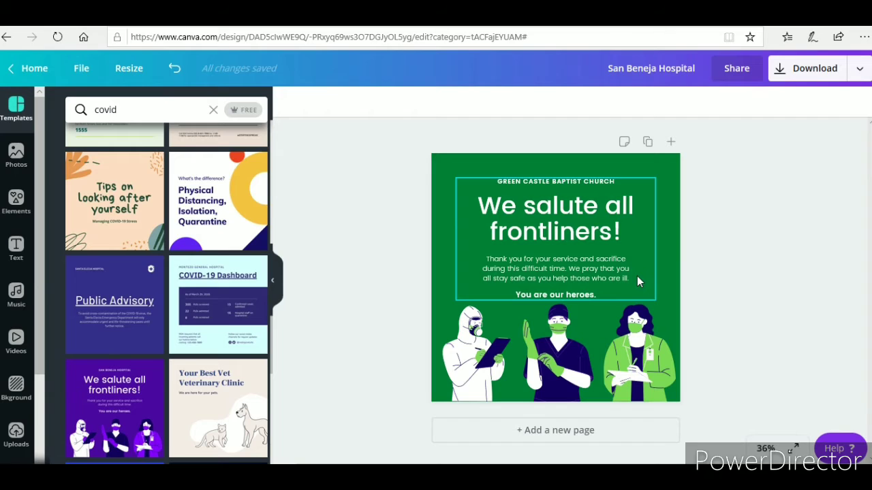
Delete the end of the 'You are our heroes.' line, leaving 'You are o'
{"action": "left_click", "coordinate": [591, 295]}
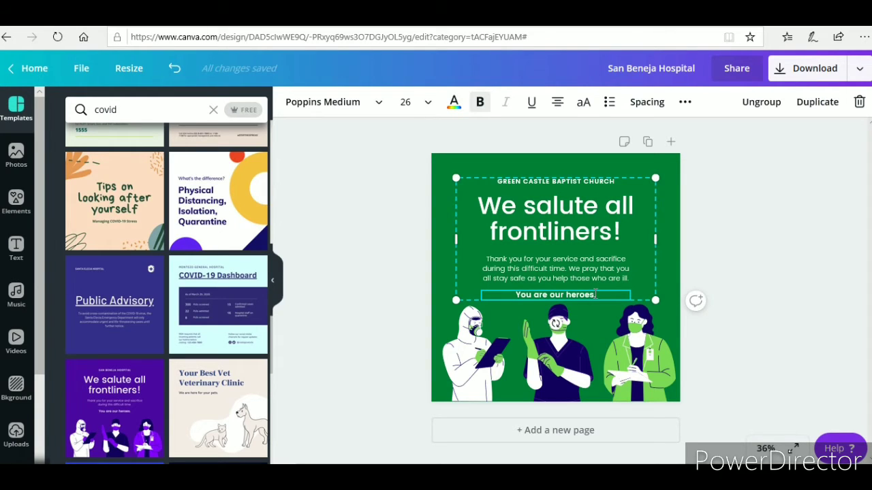
{"action": "left_click", "coordinate": [595, 294]}
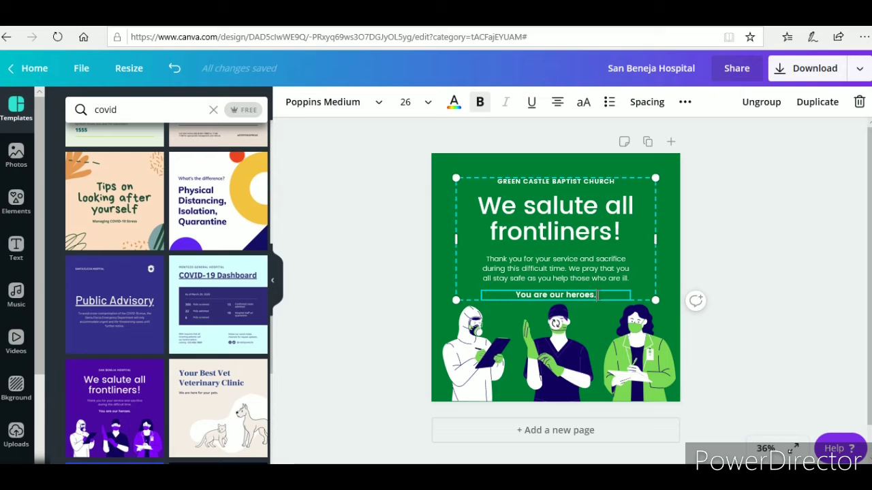
{"action": "key", "text": "BackSpace"}
{"action": "key", "text": "BackSpace"}
{"action": "key", "text": "BackSpace"}
{"action": "key", "text": "BackSpace"}
{"action": "key", "text": "BackSpace"}
{"action": "key", "text": "BackSpace"}
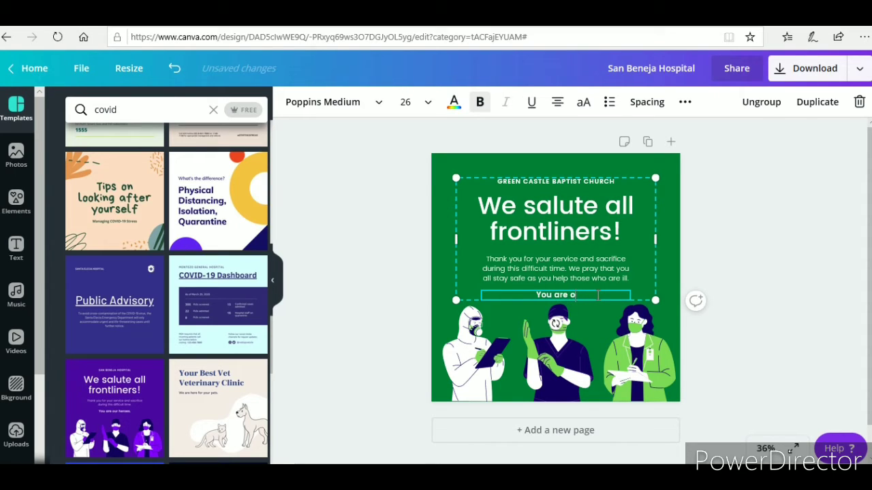
{"action": "key", "text": "BackSpace"}
{"action": "key", "text": "BackSpace"}
{"action": "key", "text": "BackSpace"}
{"action": "key", "text": "BackSpace"}
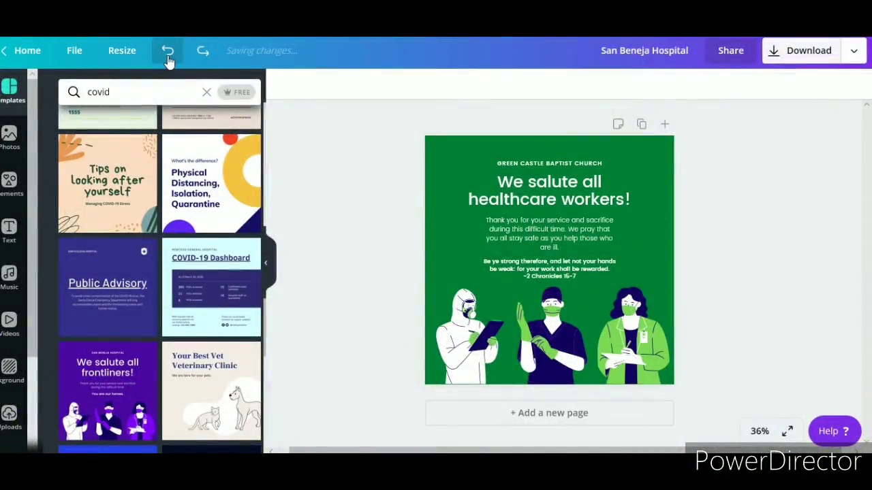
Undo the recent edits and select the right-hand nurse figure
{"action": "left_click", "coordinate": [169, 60]}
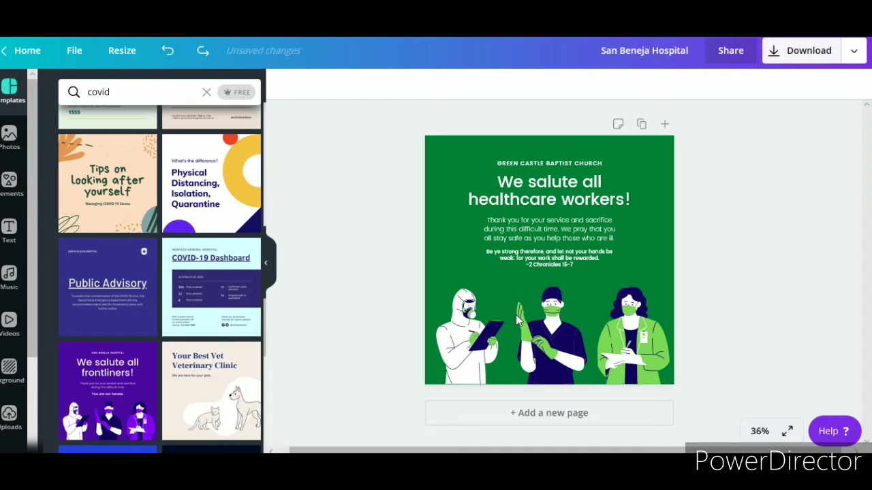
{"action": "left_click", "coordinate": [644, 317]}
{"action": "left_click", "coordinate": [644, 317]}
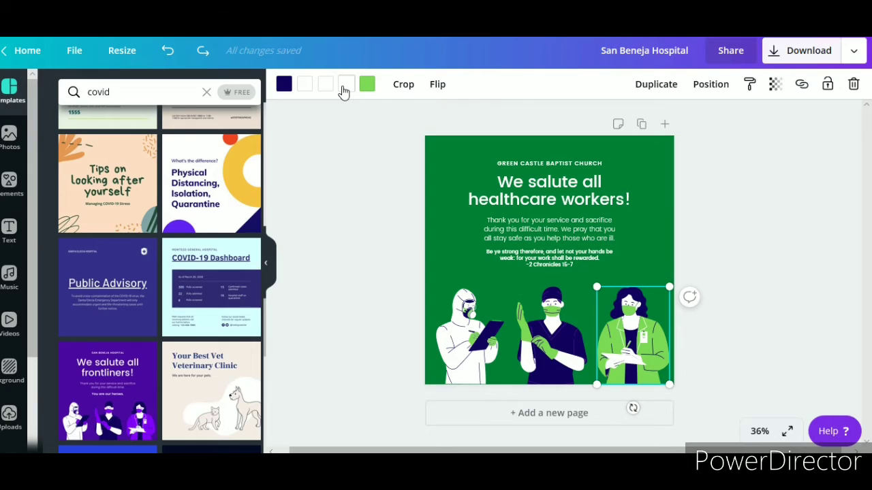
{"action": "left_click", "coordinate": [167, 50]}
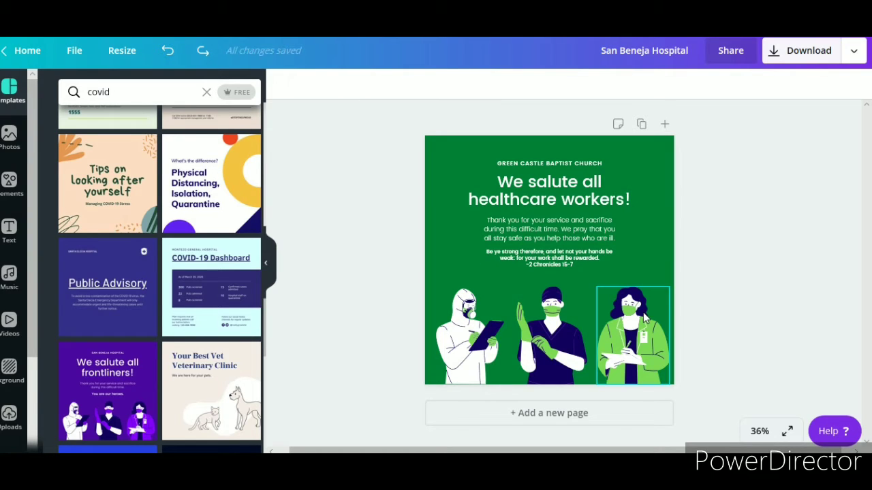
{"action": "left_click", "coordinate": [644, 316]}
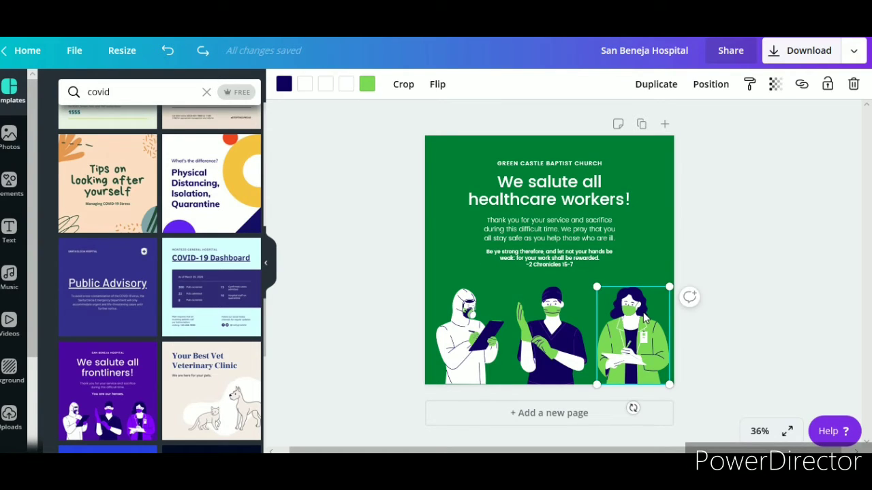
Recolour one of the nurse's white parts with the custom dark olive #827d08
{"action": "left_click", "coordinate": [346, 84]}
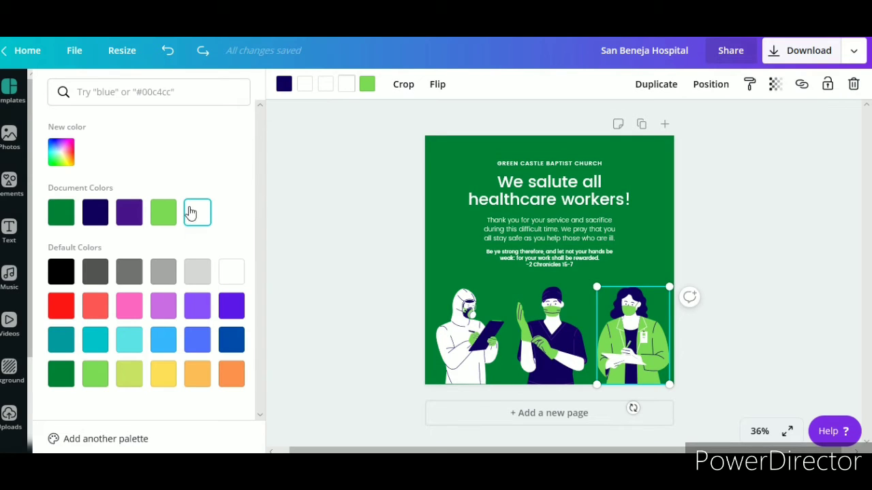
{"action": "left_click", "coordinate": [60, 154]}
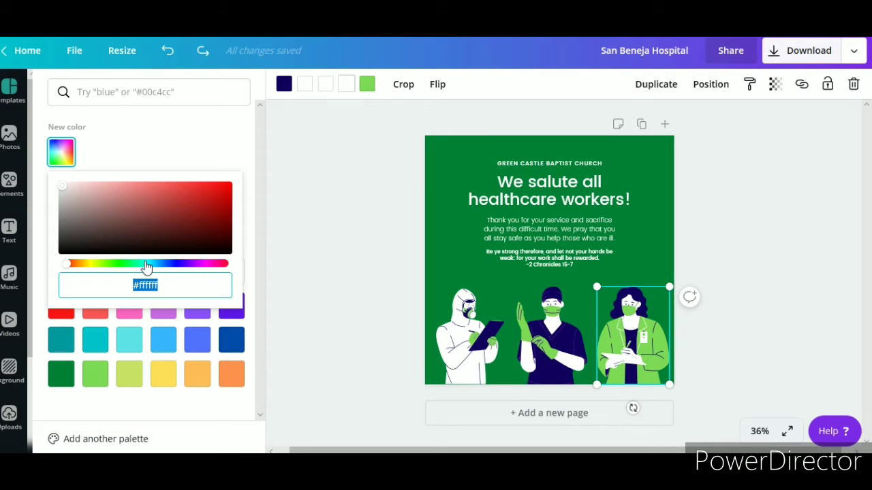
{"action": "left_click", "coordinate": [90, 266]}
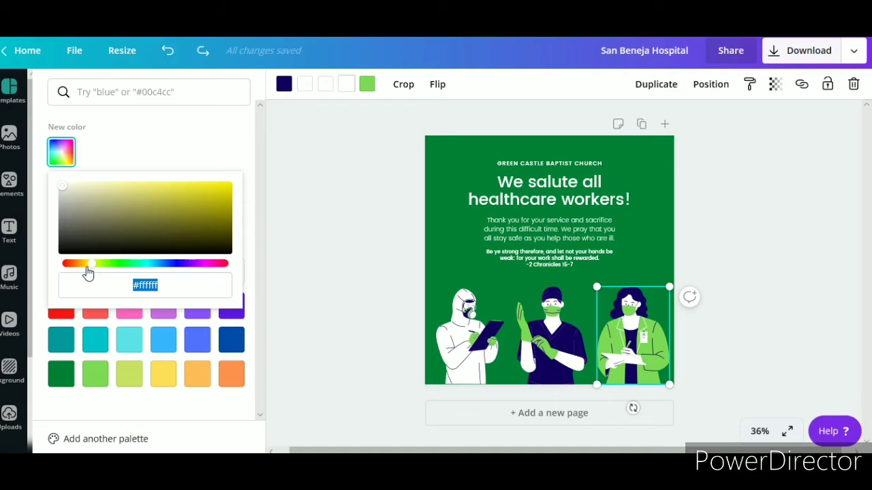
{"action": "left_click", "coordinate": [225, 226]}
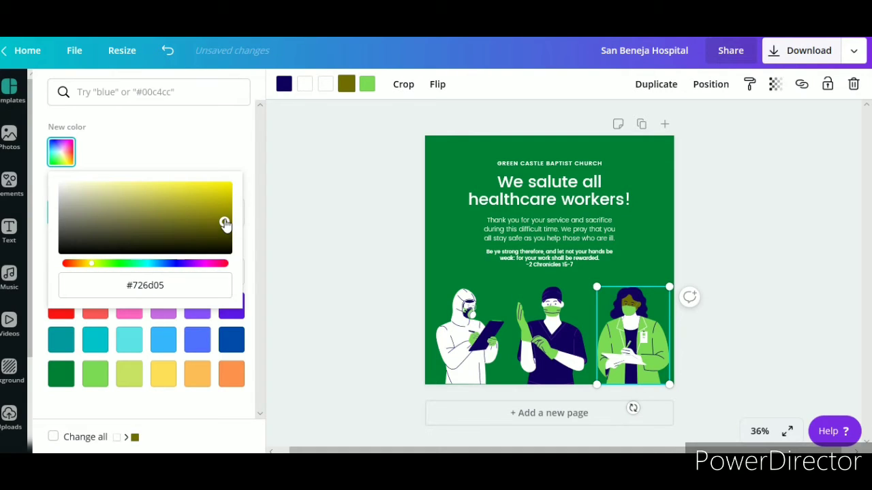
{"action": "left_click", "coordinate": [229, 220]}
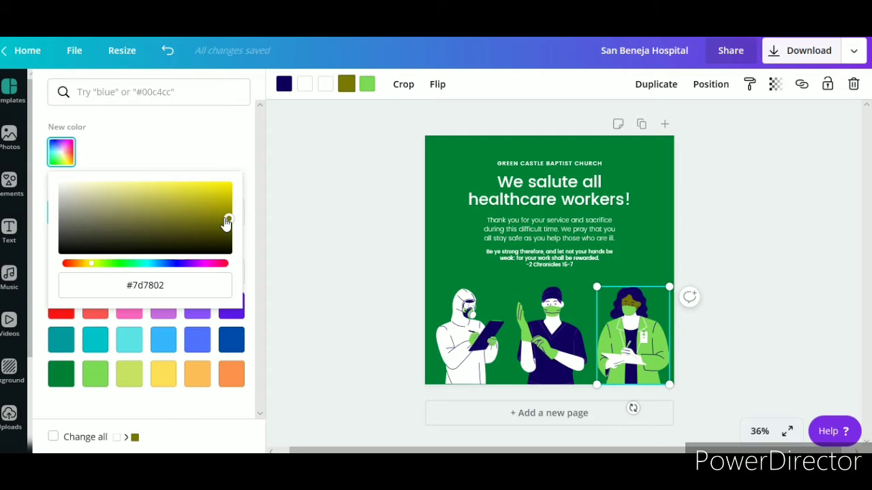
{"action": "left_click", "coordinate": [222, 218]}
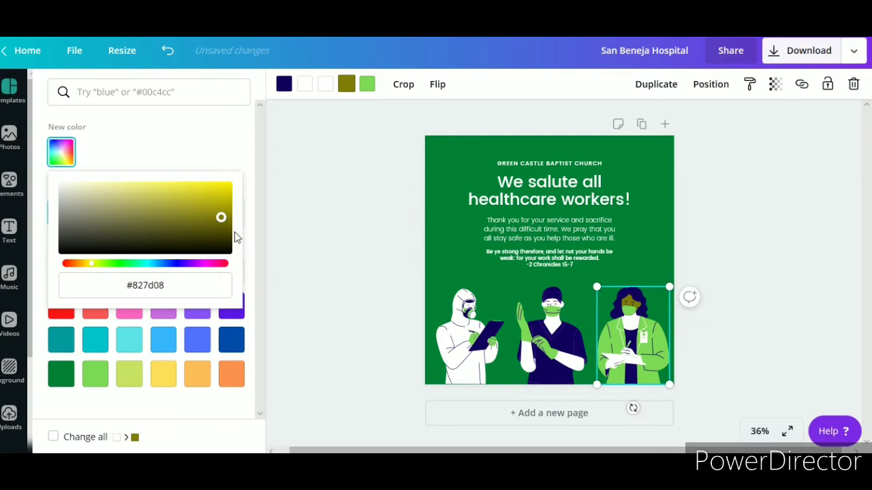
{"action": "left_click", "coordinate": [246, 233]}
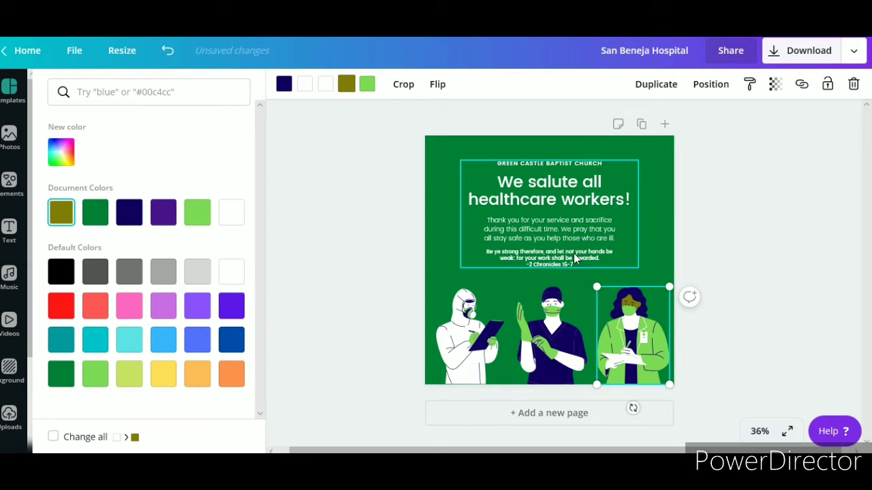
Apply the same olive colour to the nurse's other white part
{"action": "left_click", "coordinate": [326, 84]}
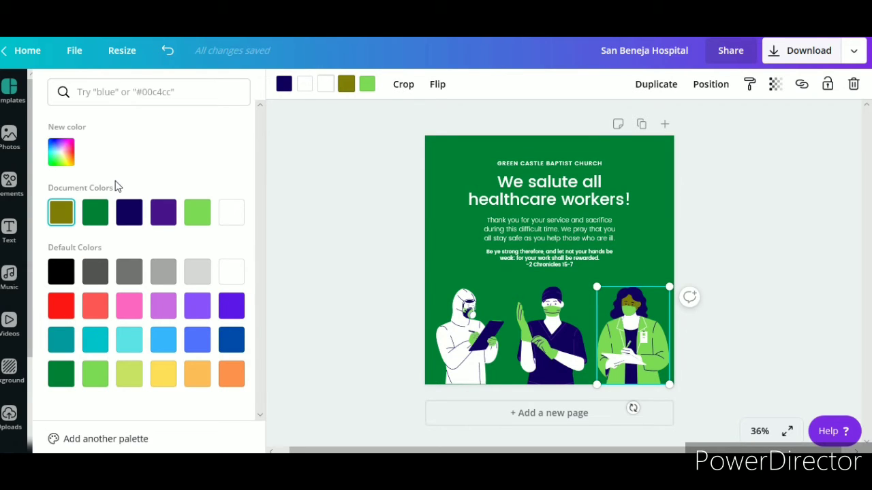
{"action": "left_click", "coordinate": [62, 213]}
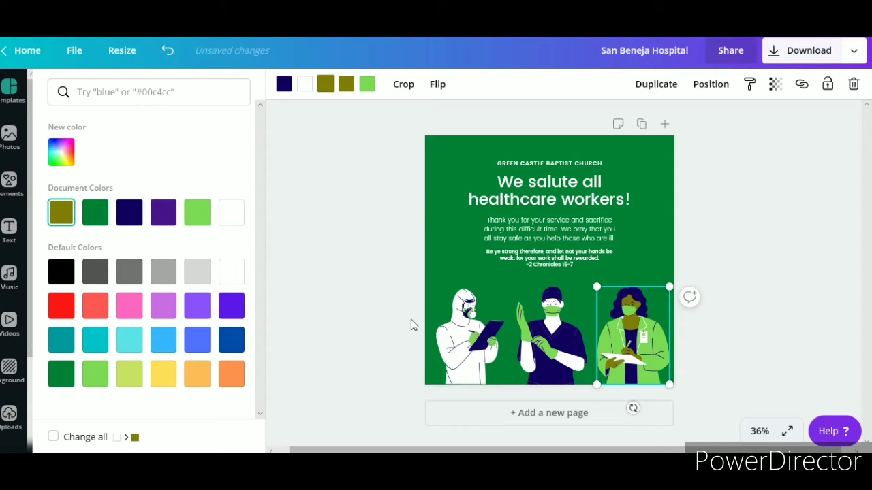
{"action": "left_click", "coordinate": [550, 328]}
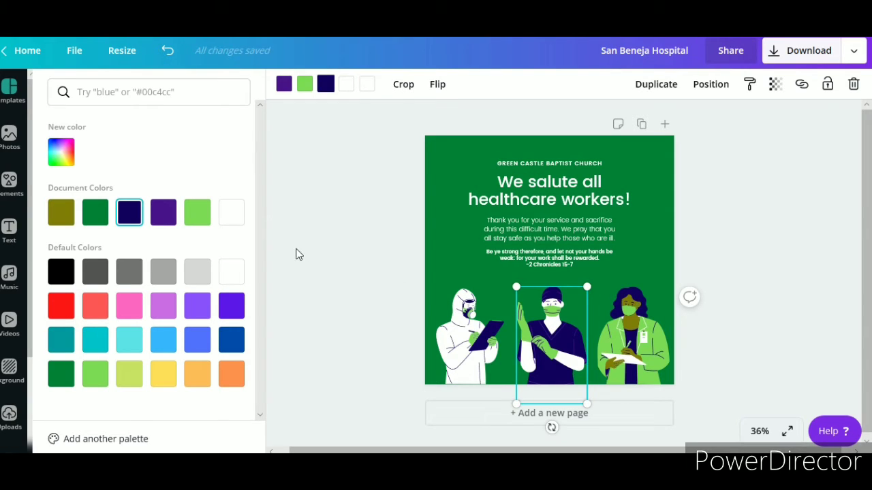
Turn the middle doctor's white part Yellow #ffde59 while keeping its navy scrubs
{"action": "left_click", "coordinate": [165, 387]}
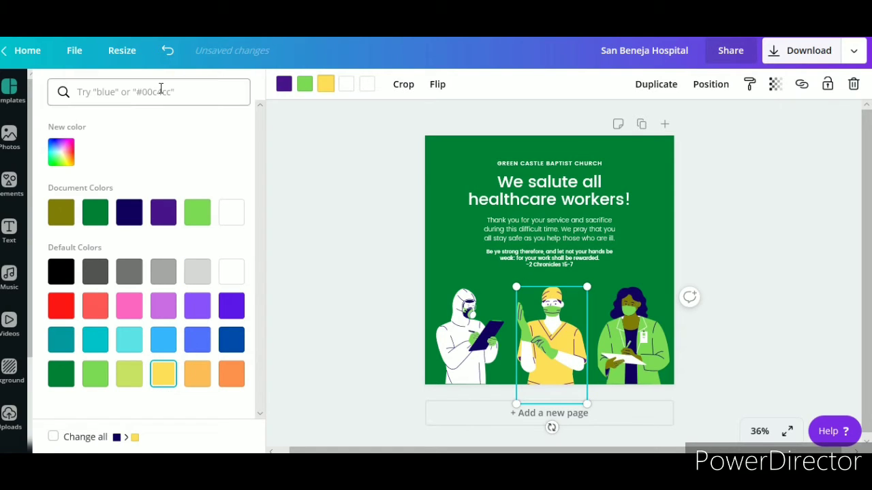
{"action": "left_click", "coordinate": [178, 55]}
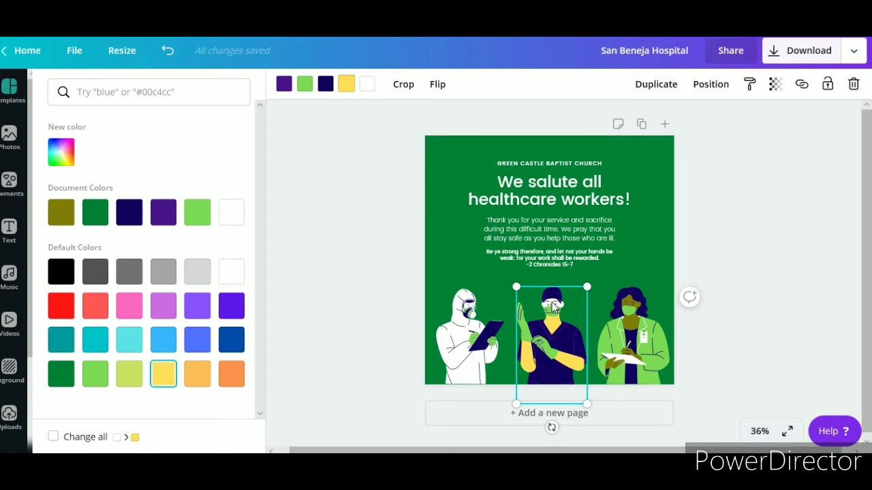
{"action": "left_click", "coordinate": [367, 86]}
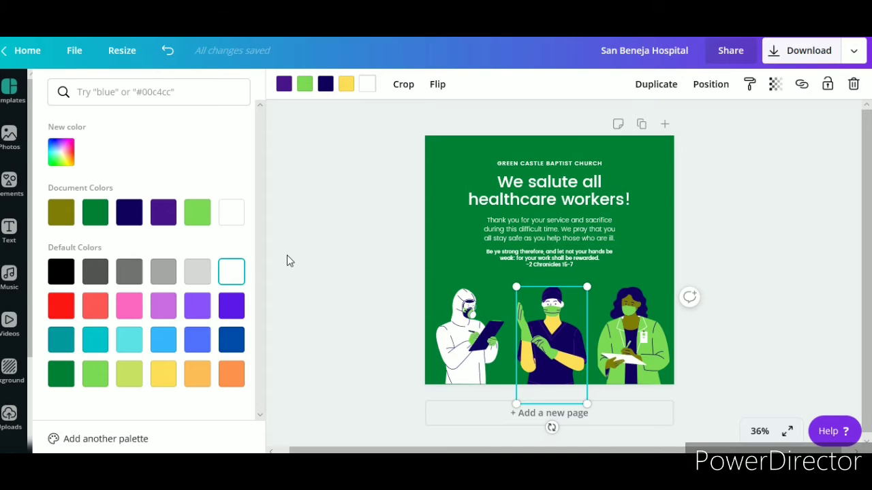
{"action": "left_click", "coordinate": [164, 373]}
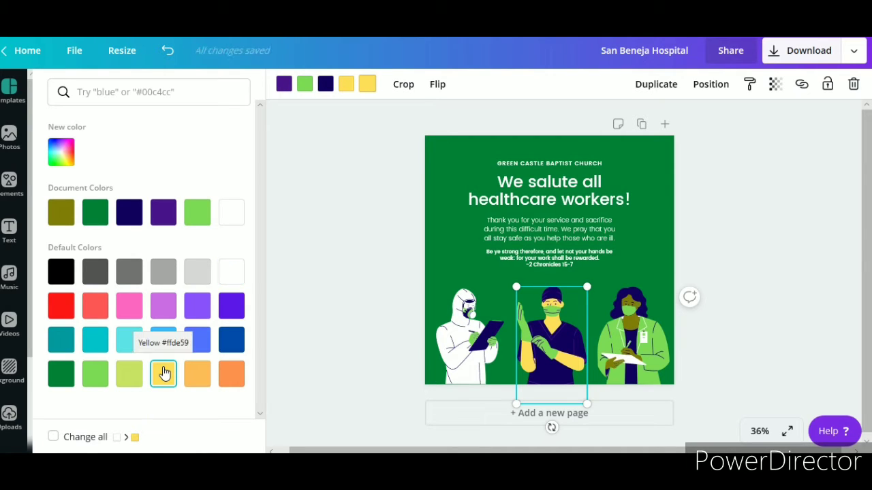
{"action": "left_click", "coordinate": [469, 308]}
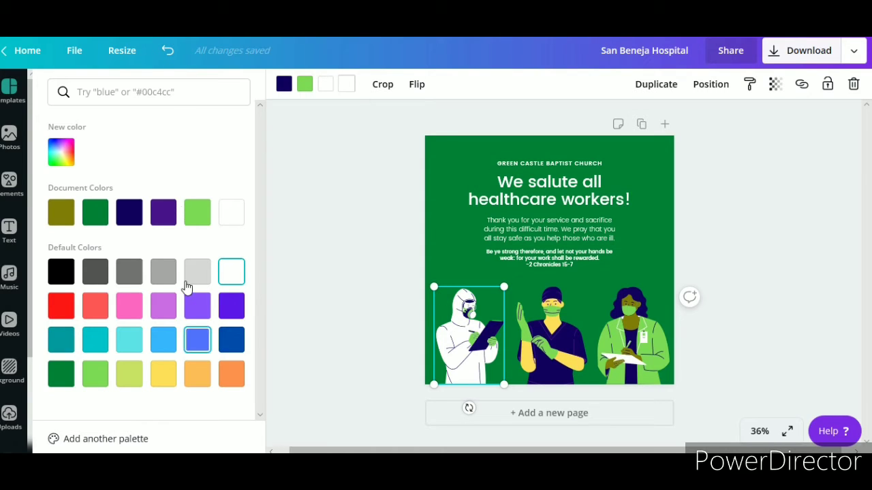
Give the suited figure's white parts the custom pale yellow-green #d7e487
{"action": "left_click", "coordinate": [63, 154]}
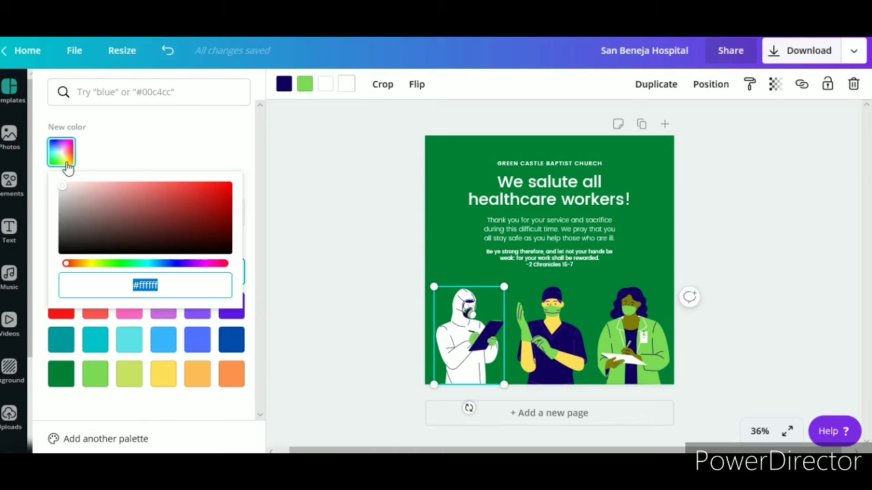
{"action": "left_click", "coordinate": [90, 264]}
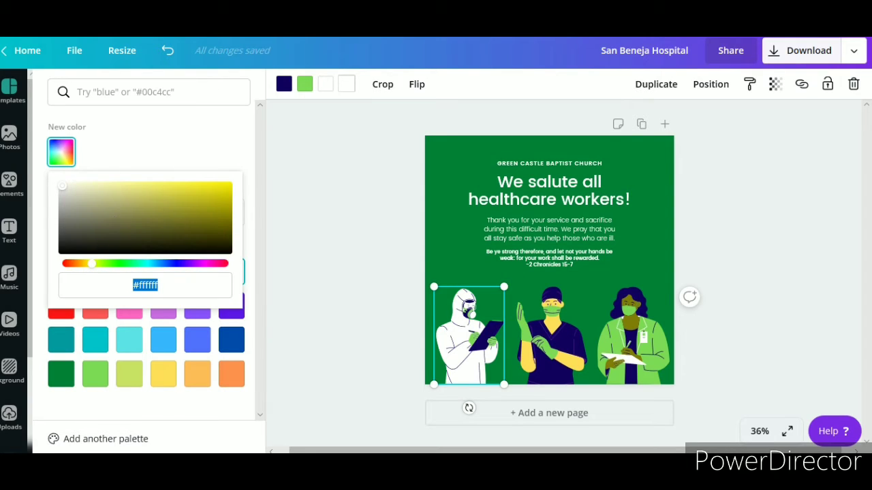
{"action": "left_click", "coordinate": [149, 188]}
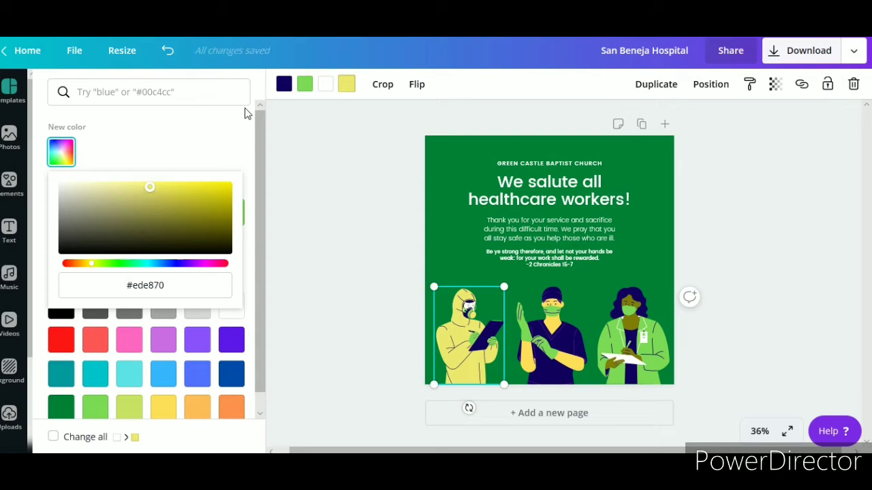
{"action": "left_click", "coordinate": [162, 59]}
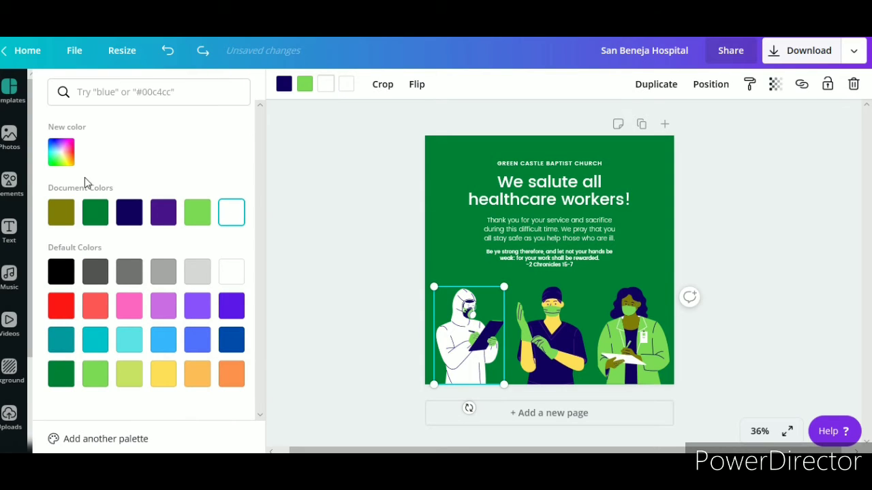
{"action": "left_click", "coordinate": [61, 152]}
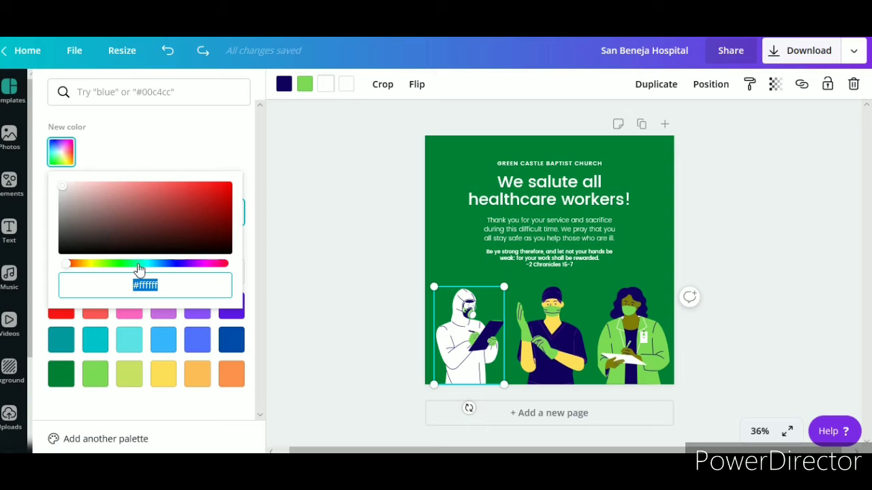
{"action": "left_click", "coordinate": [94, 264]}
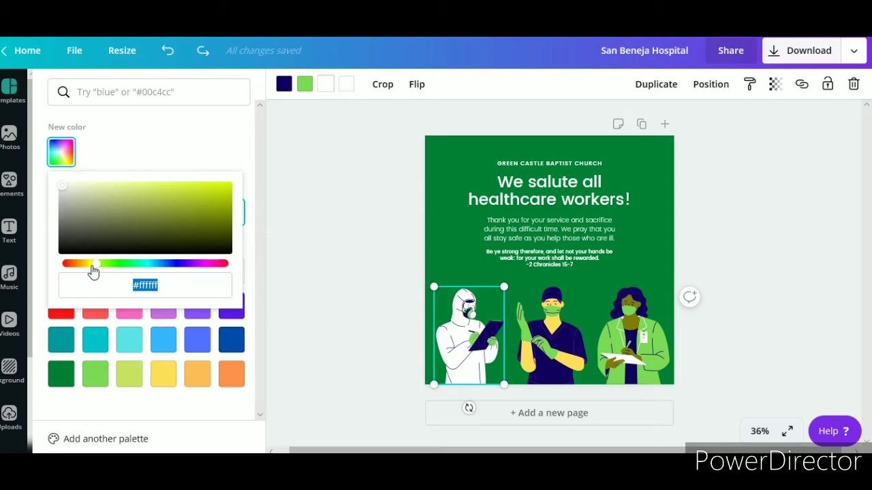
{"action": "left_click", "coordinate": [126, 188]}
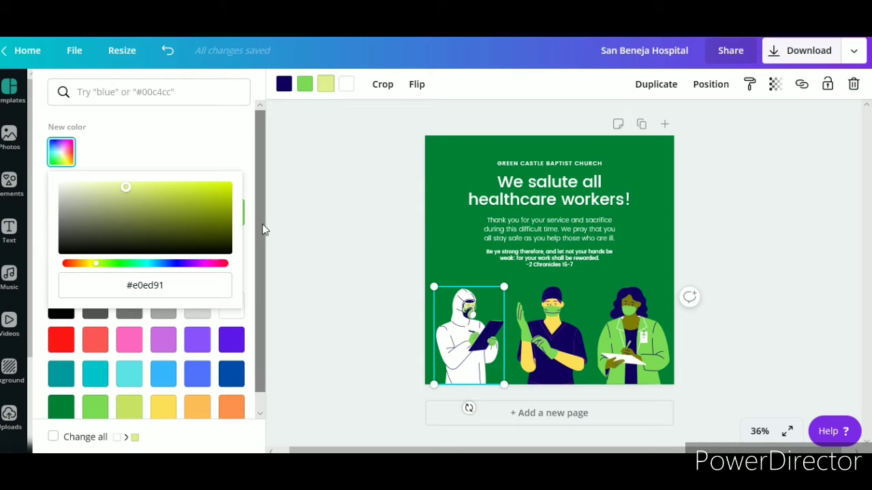
{"action": "left_click", "coordinate": [129, 190]}
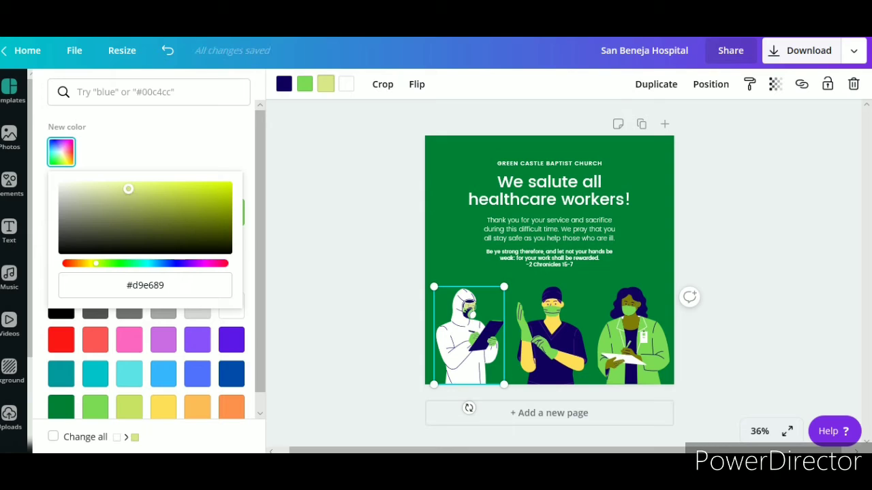
{"action": "left_click", "coordinate": [132, 195]}
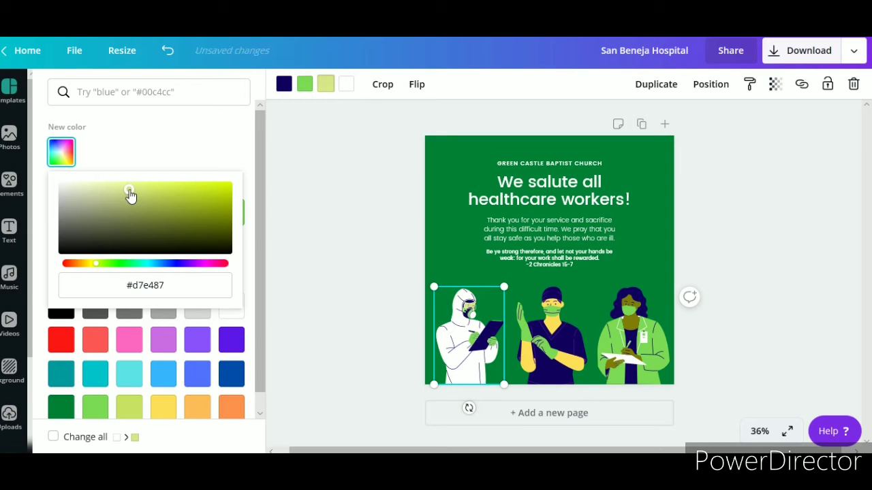
{"action": "left_click", "coordinate": [285, 215]}
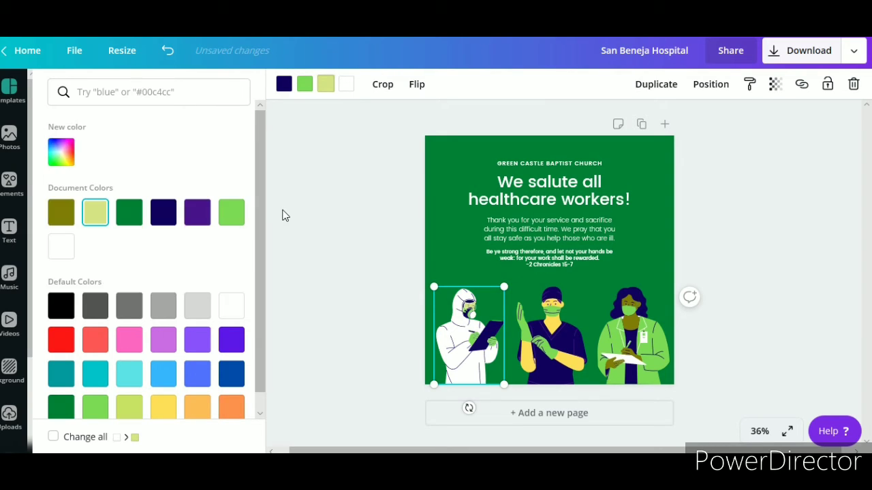
Undo the last edit, then swap the verse for 'But as for you, be strong and do not give up, for your work will be rewarded.'
{"action": "left_click", "coordinate": [526, 257]}
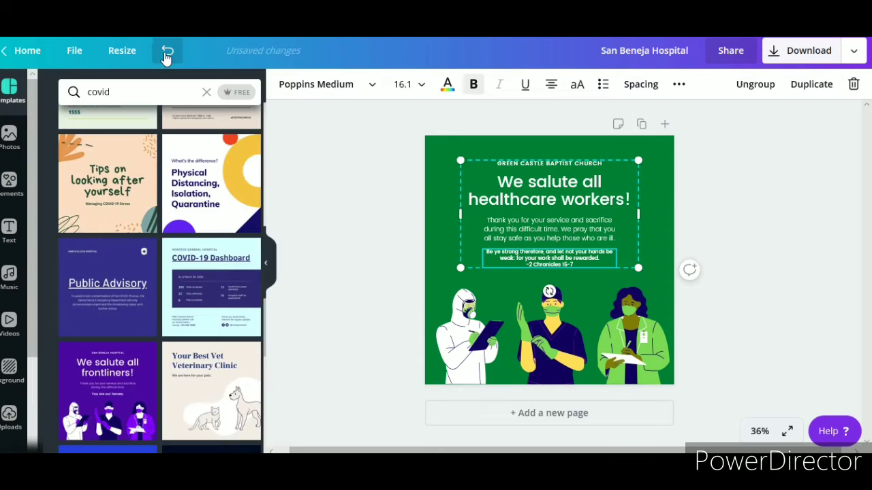
{"action": "key", "text": "ctrl+z"}
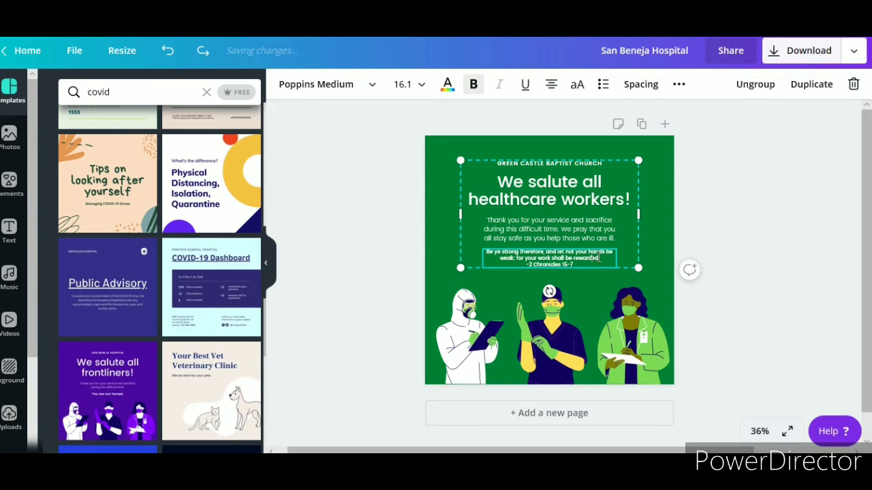
{"action": "left_click_drag", "start_coordinate": [598, 258], "coordinate": [488, 254]}
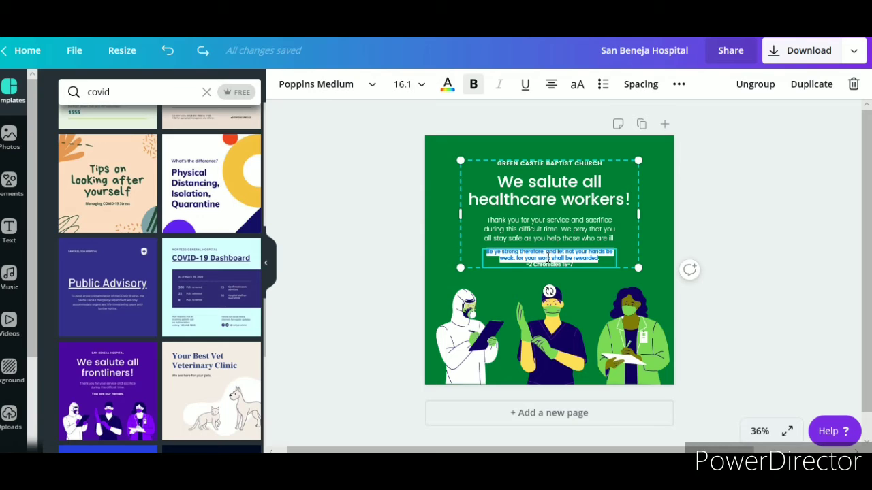
{"action": "type", "text": "But as for you, be strong and do not give up, for your work will be rewarded."}
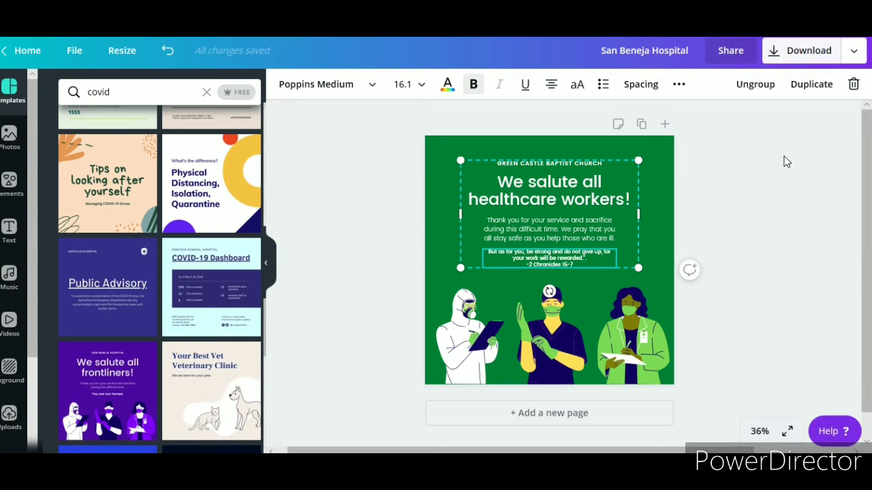
{"action": "left_click", "coordinate": [696, 232]}
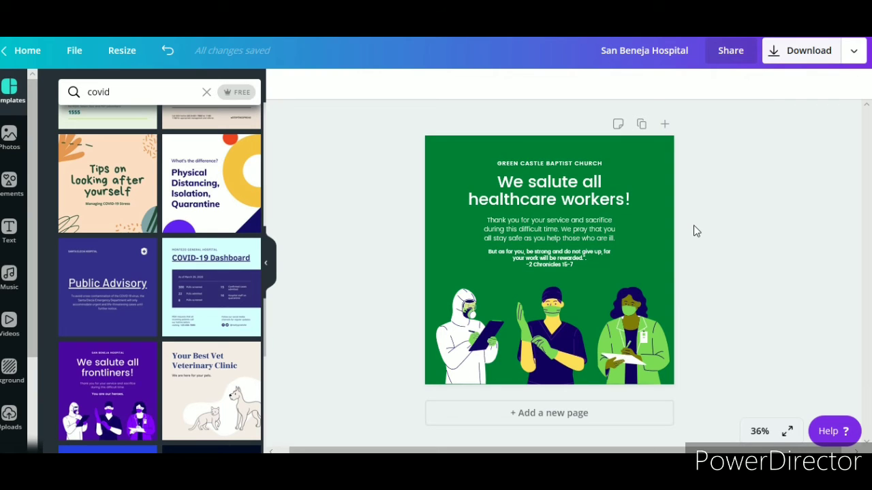
Bring up the download options and keep PNG as the file type at 1080 × 1080 px
{"action": "left_click", "coordinate": [628, 366]}
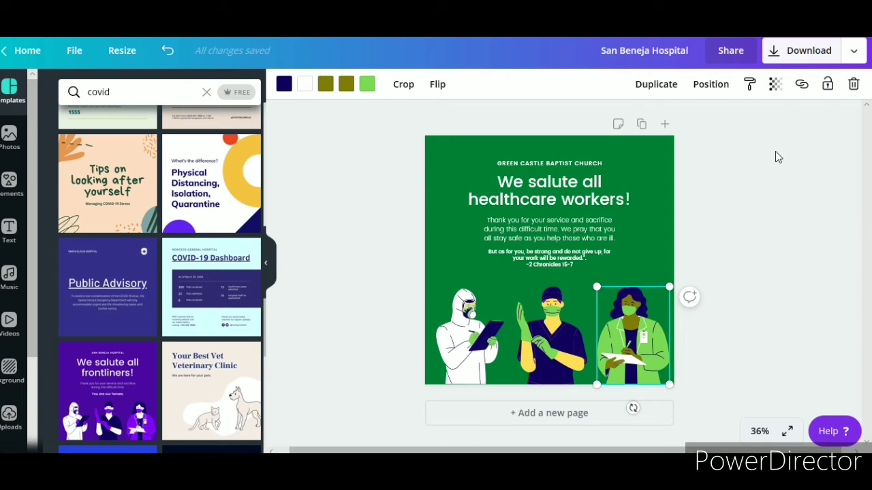
{"action": "left_click", "coordinate": [853, 52]}
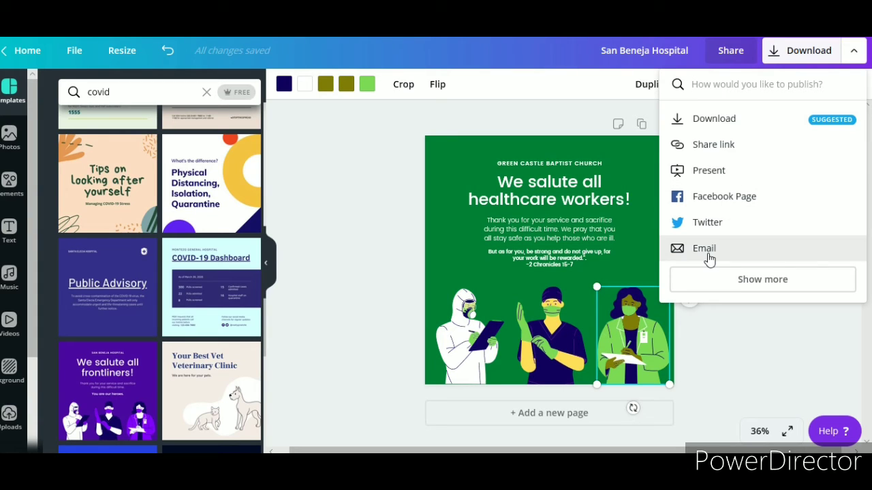
{"action": "left_click", "coordinate": [752, 120]}
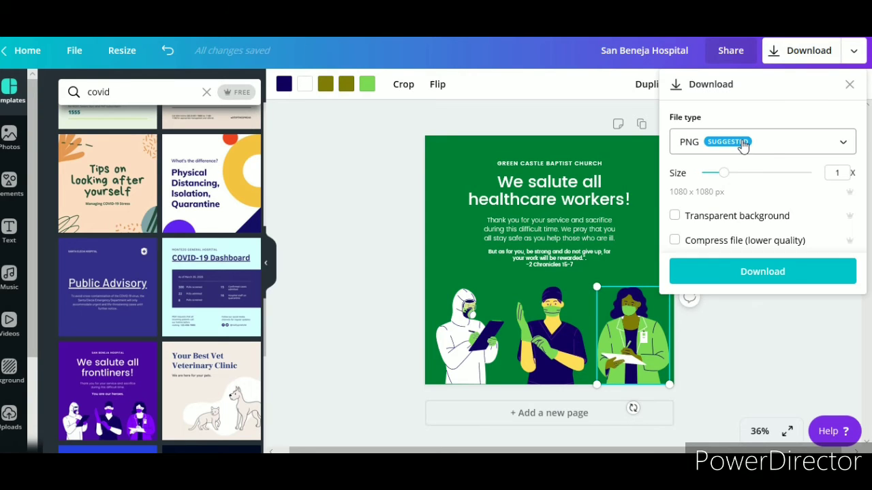
{"action": "left_click", "coordinate": [844, 144]}
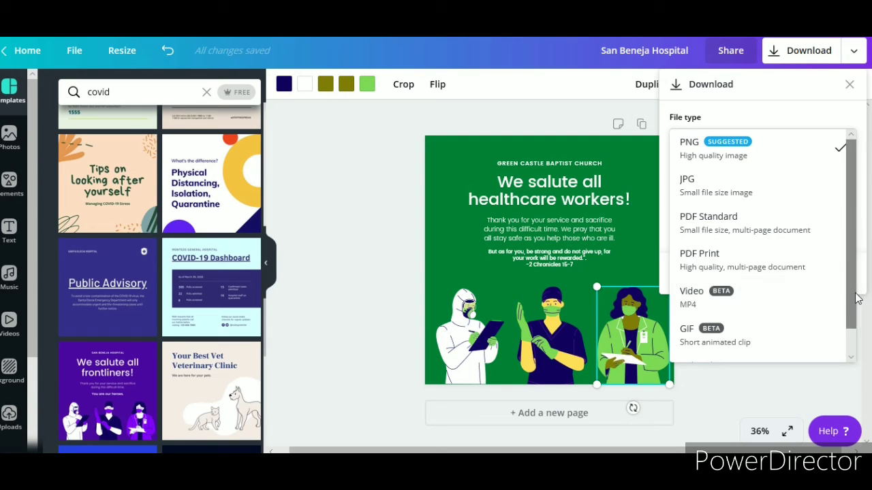
{"action": "left_click_drag", "start_coordinate": [854, 294], "coordinate": [866, 342]}
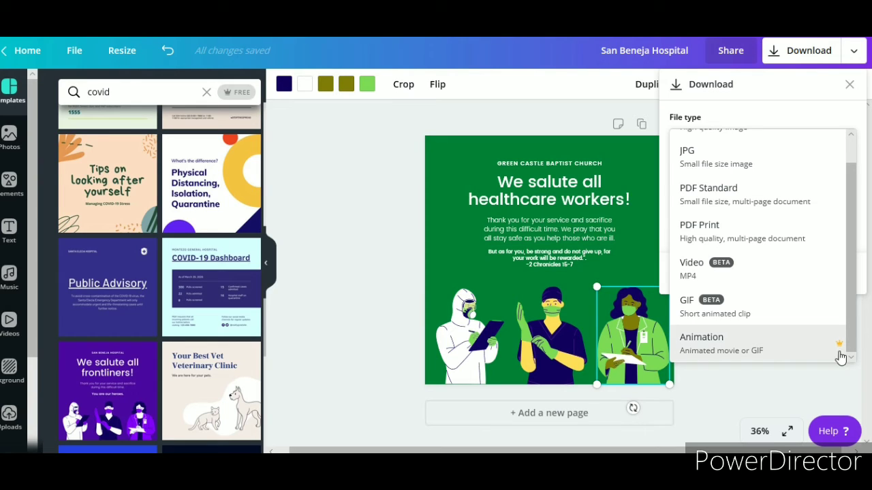
{"action": "scroll", "coordinate": [804, 286], "scroll_direction": "up", "scroll_amount": 1}
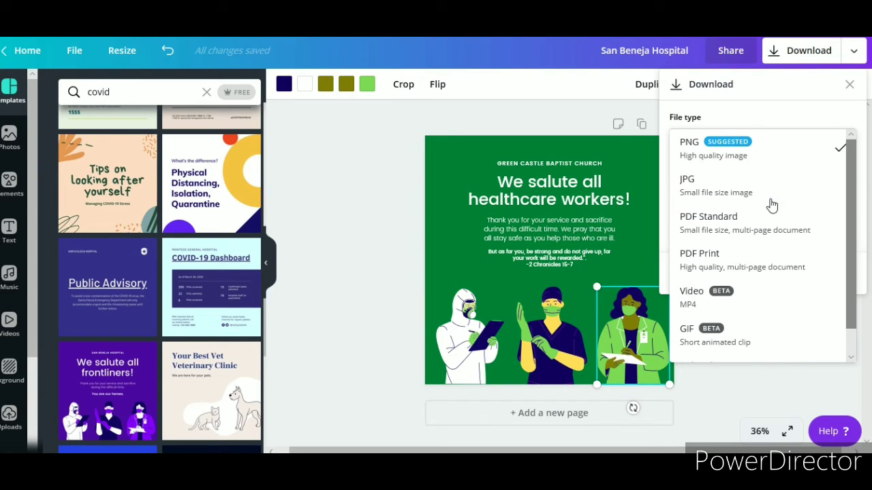
{"action": "left_click", "coordinate": [752, 156]}
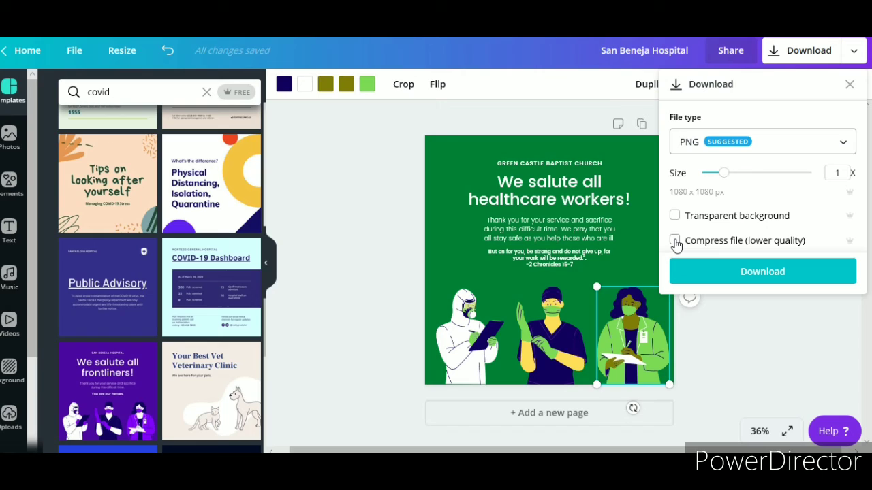
Export the post and save it from the browser as San Beneja Hospital.png (179 KB)
{"action": "left_click", "coordinate": [736, 271]}
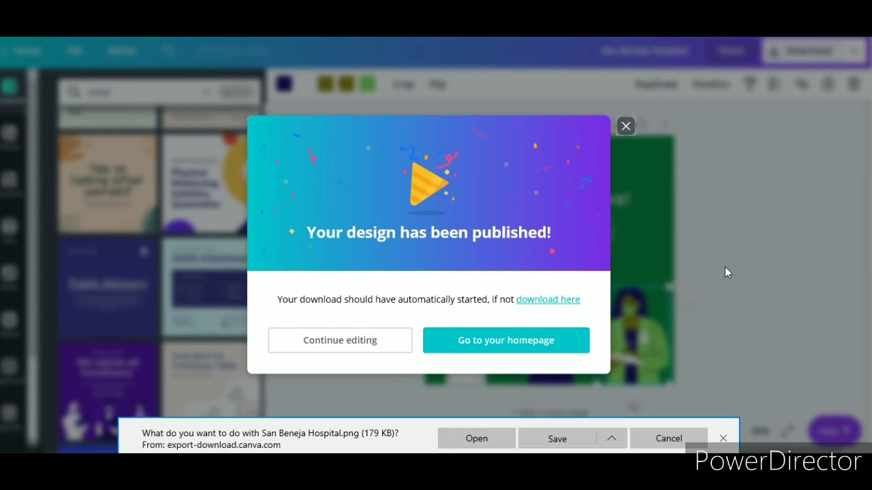
{"action": "left_click", "coordinate": [612, 440]}
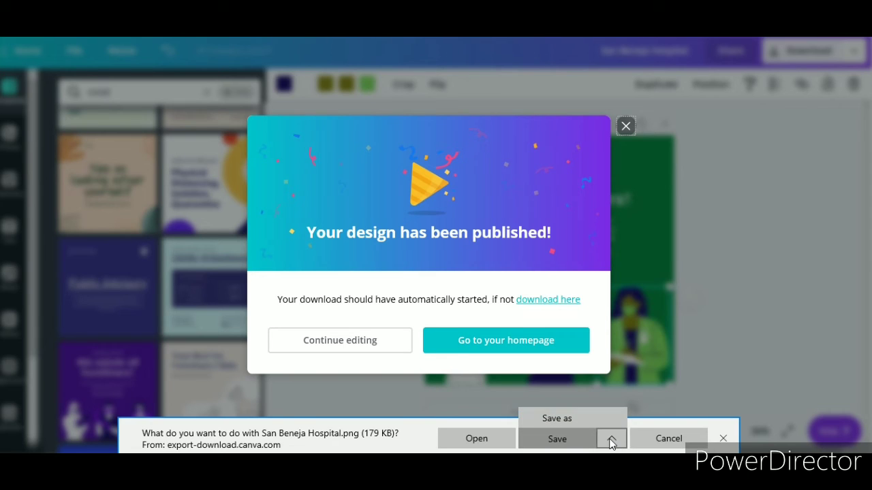
{"action": "left_click", "coordinate": [611, 443]}
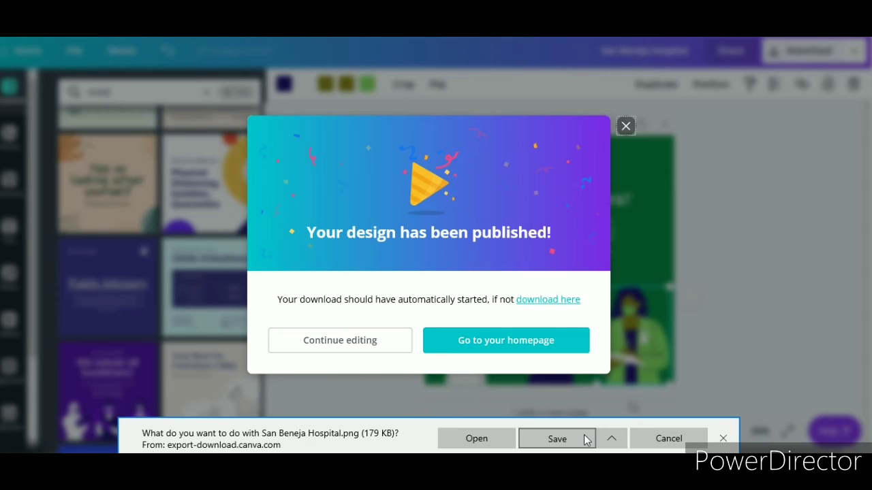
{"action": "left_click", "coordinate": [584, 439]}
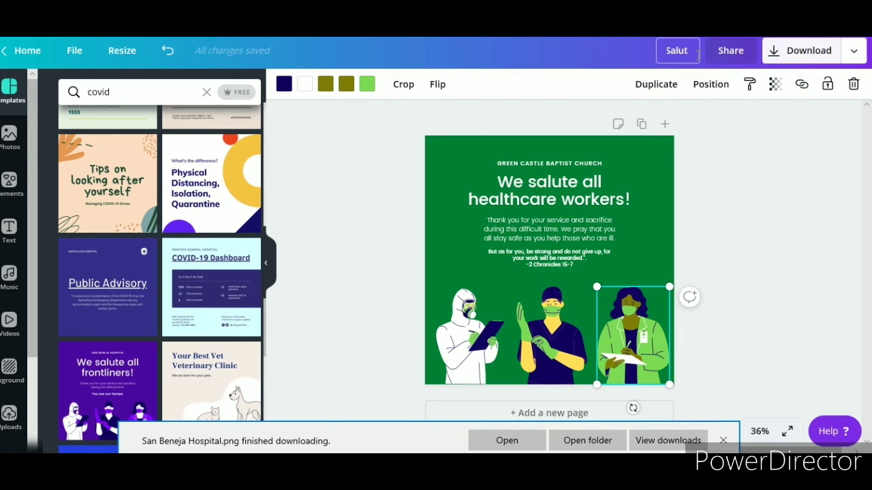
Change the design title from San Beneja Hospital to 'Salute for health workers'
{"action": "left_click", "coordinate": [697, 54]}
{"action": "type", "text": "Salute for"}
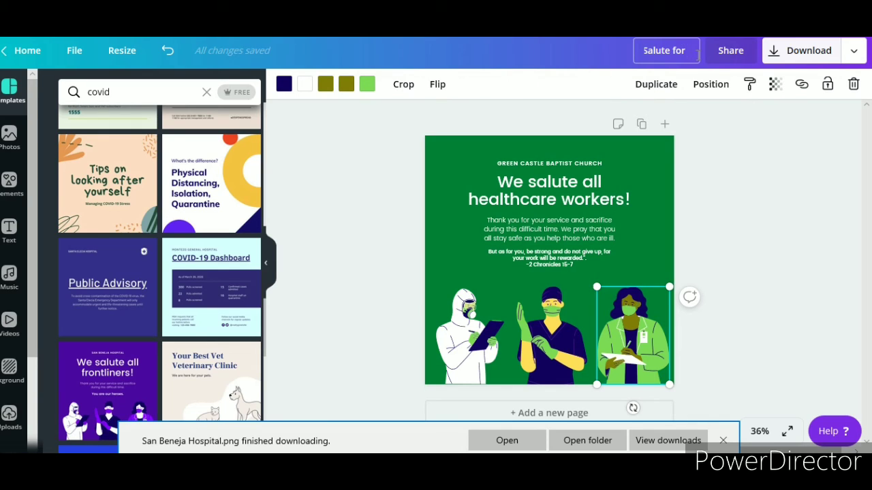
{"action": "type", "text": " health"}
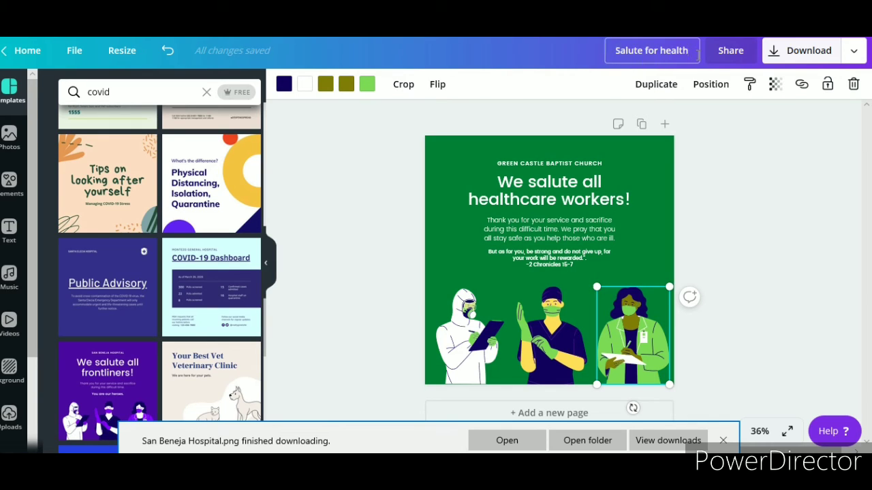
{"action": "type", "text": " wo"}
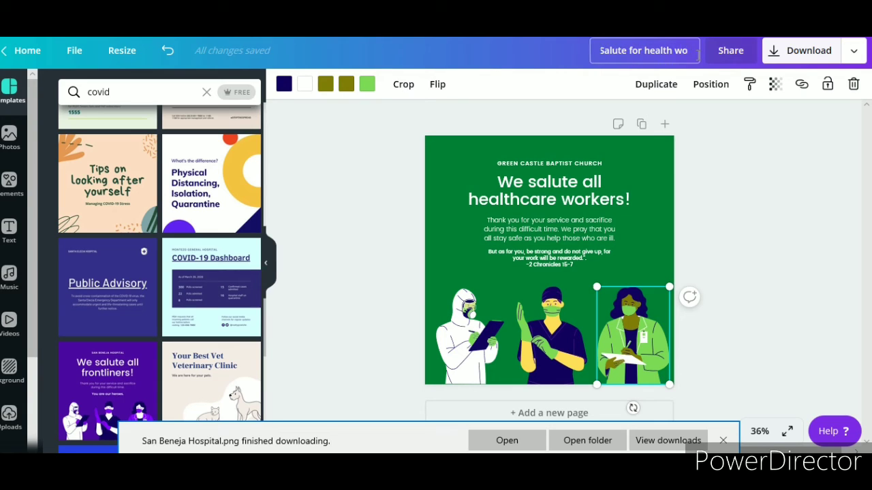
{"action": "type", "text": "rkers"}
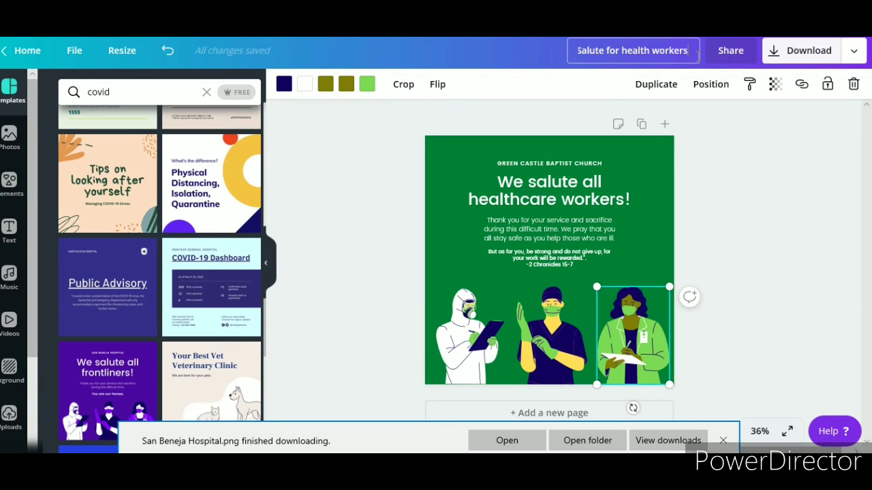
{"action": "key", "text": "Return"}
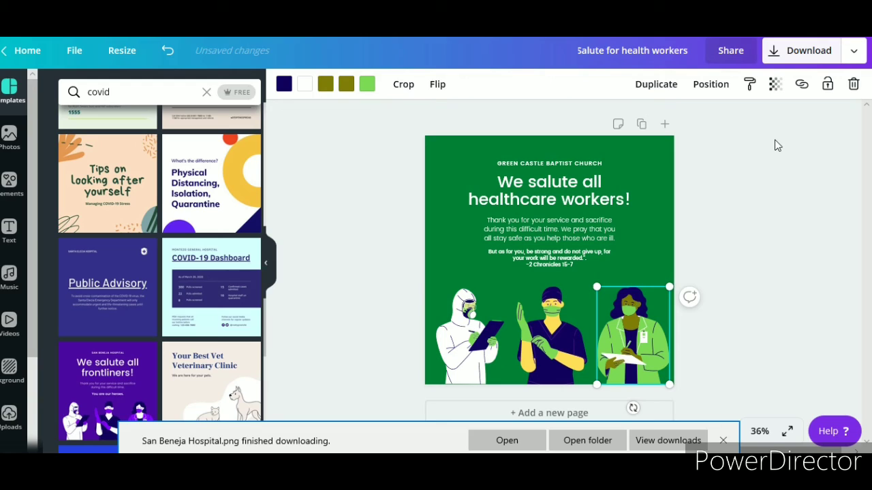